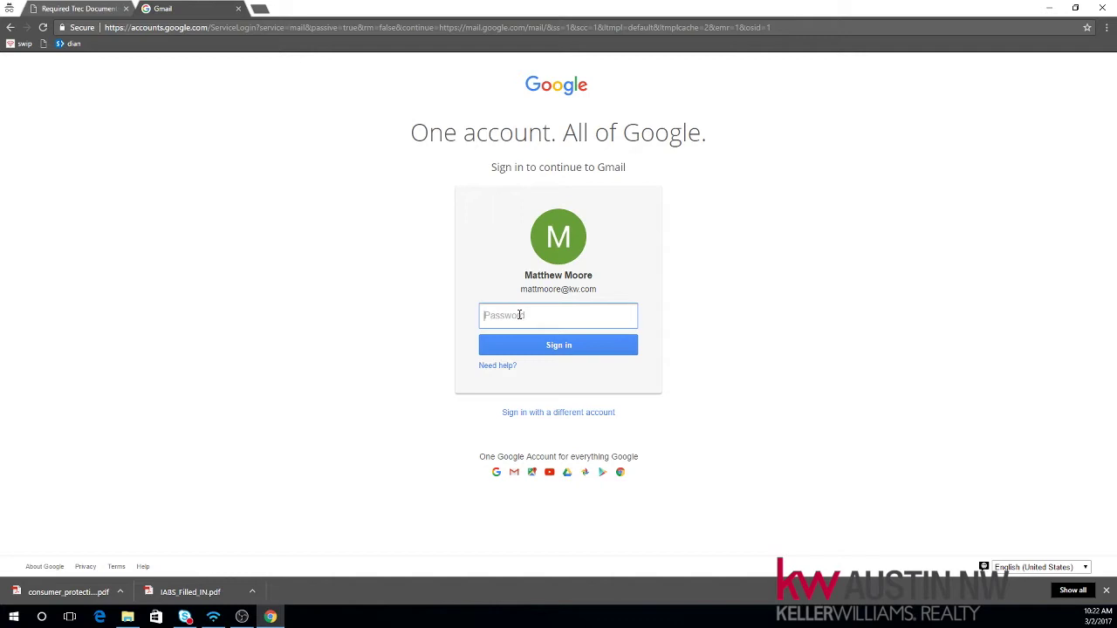
# Step: Sign in to Gmail with the account password and launch Google Drive from the apps grid
pyautogui.write('•')
pyautogui.press('Return')
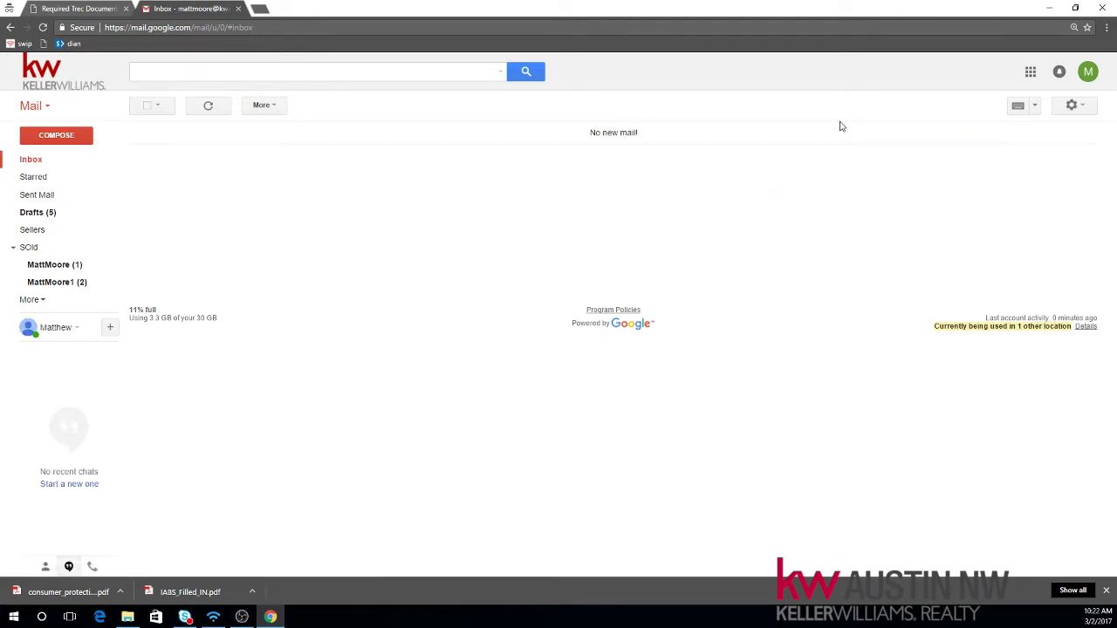
pyautogui.click(1031, 75)
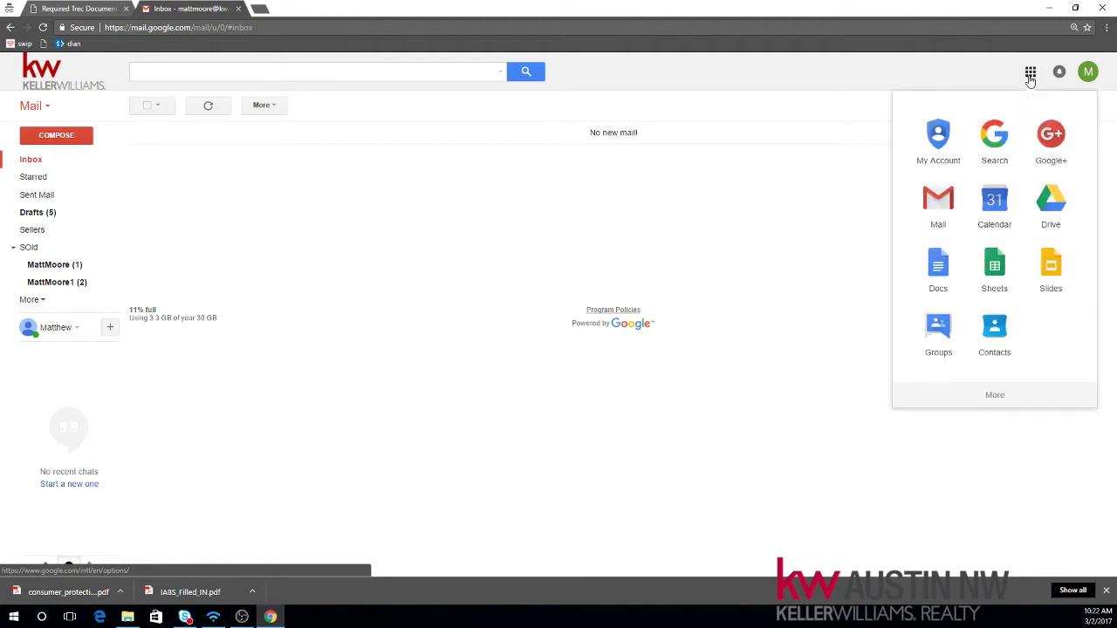
pyautogui.click(1058, 201)
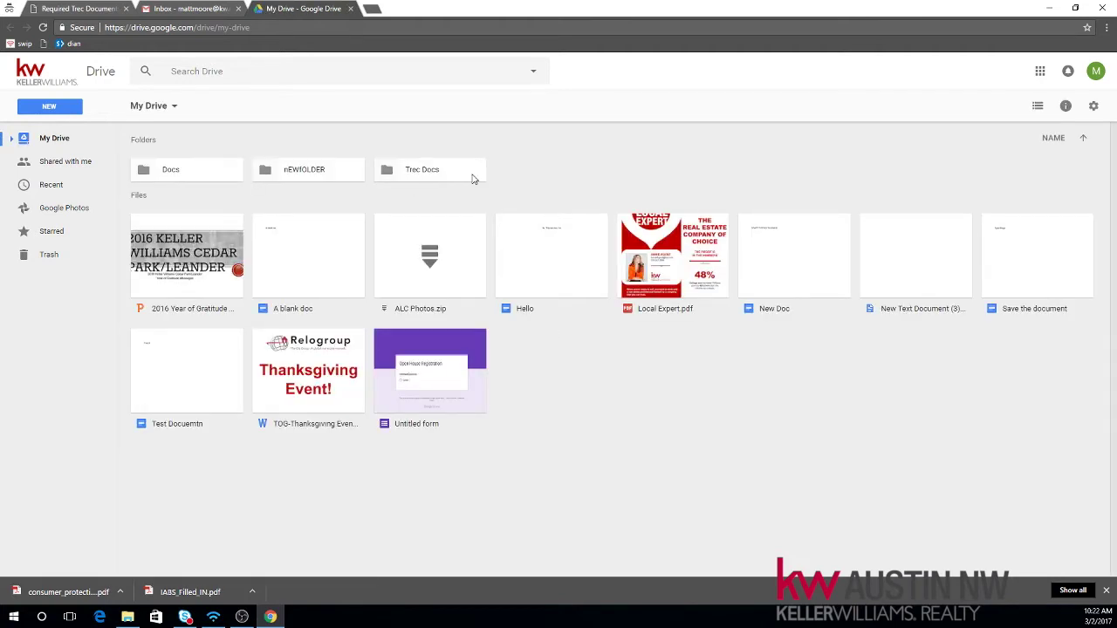
# Step: Remove the Trec Docs folder from My Drive and clear the selection
pyautogui.click(435, 172)
pyautogui.rightClick(440, 179)
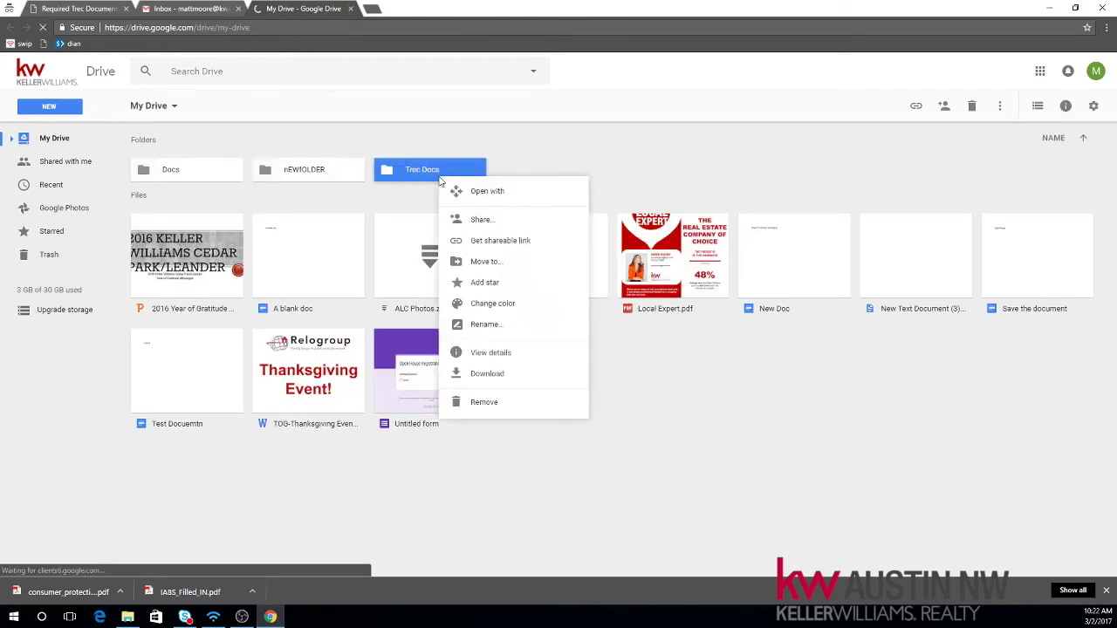
pyautogui.click(487, 404)
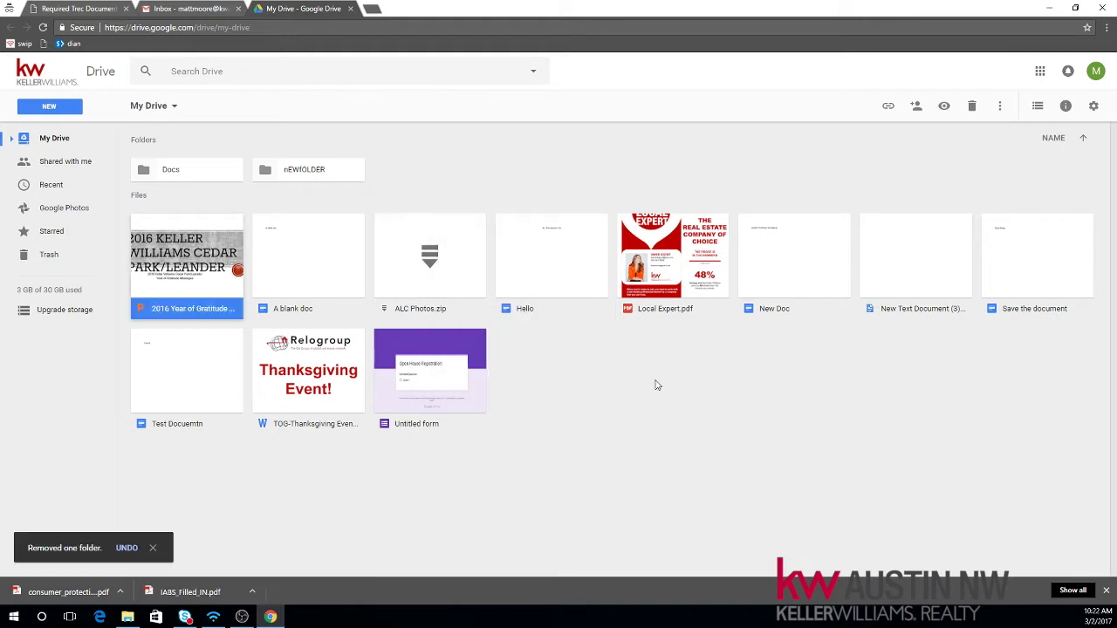
pyautogui.click(478, 191)
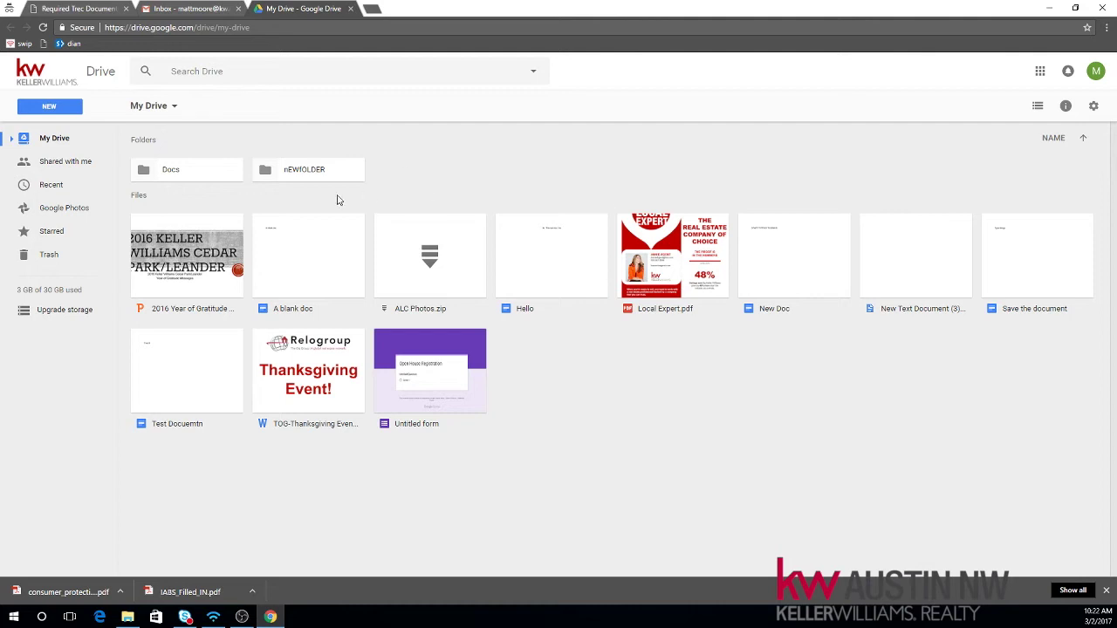
# Step: Make a new My Drive folder called 'Trec Docs' and open the empty folder
pyautogui.rightClick(453, 174)
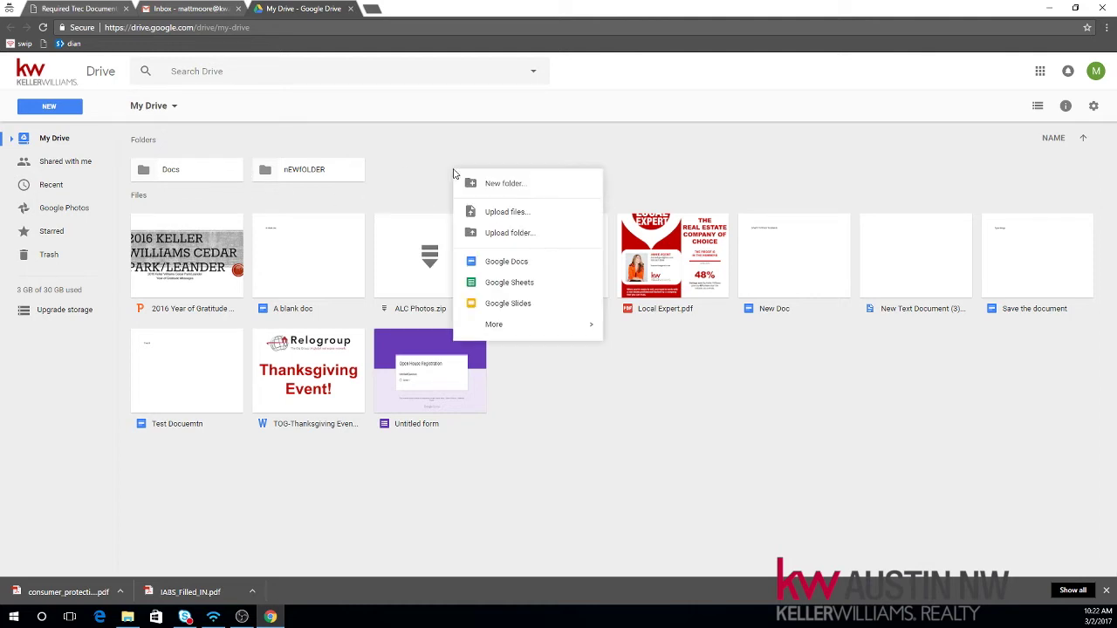
pyautogui.click(534, 190)
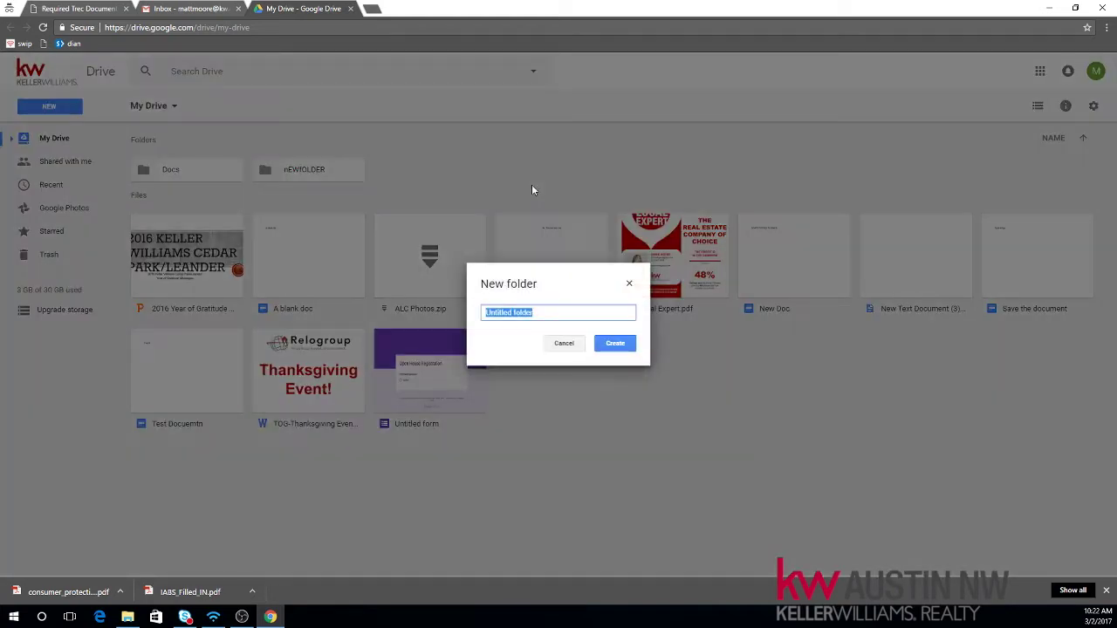
pyautogui.write('Trec Docs')
pyautogui.click(613, 343)
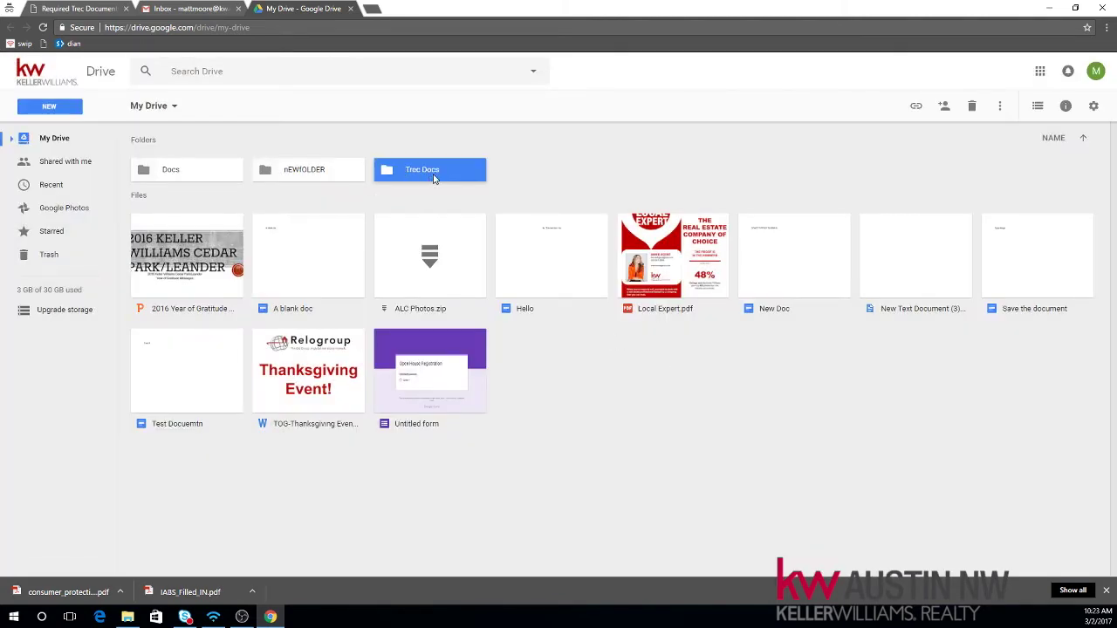
pyautogui.doubleClick(433, 177)
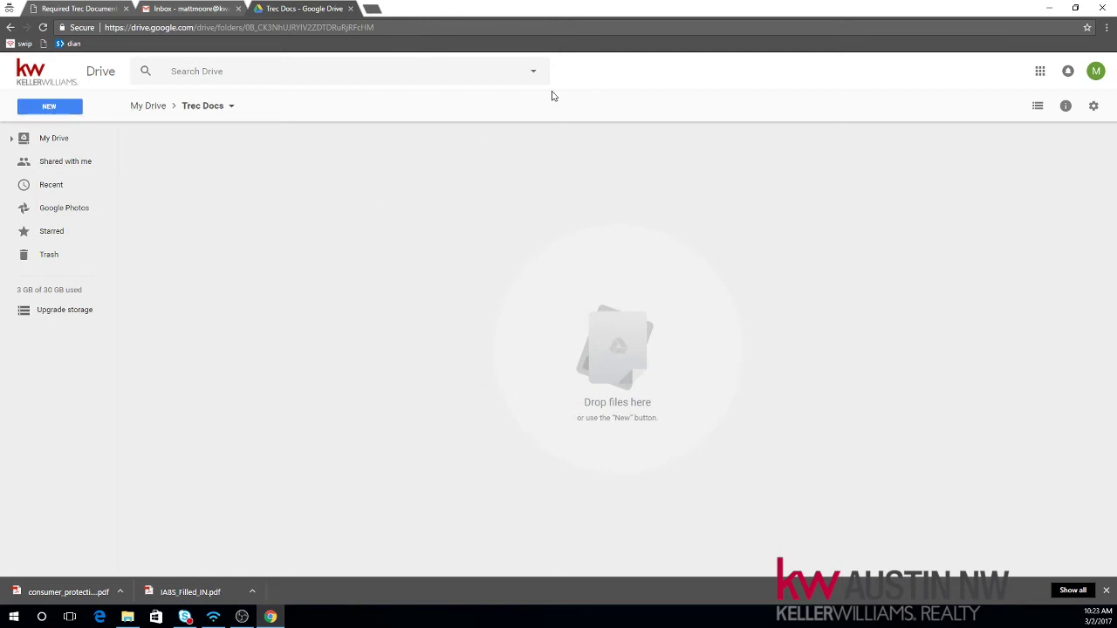
pyautogui.moveTo(480, 7); pyautogui.dragTo(853, 14)
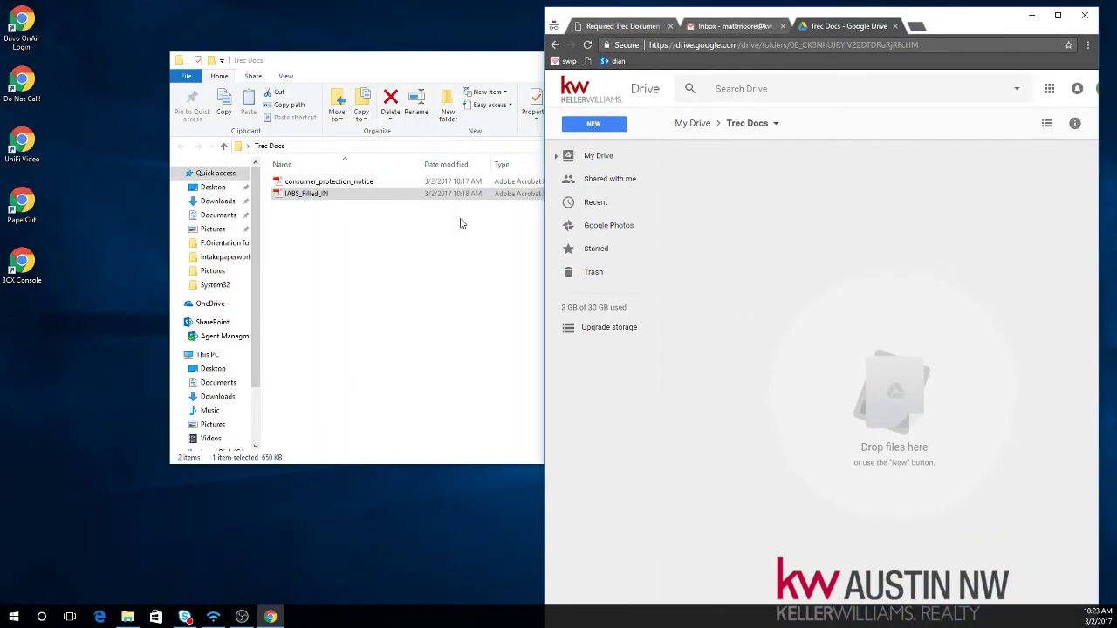
pyautogui.click(381, 228)
pyautogui.moveTo(399, 251); pyautogui.dragTo(302, 179)
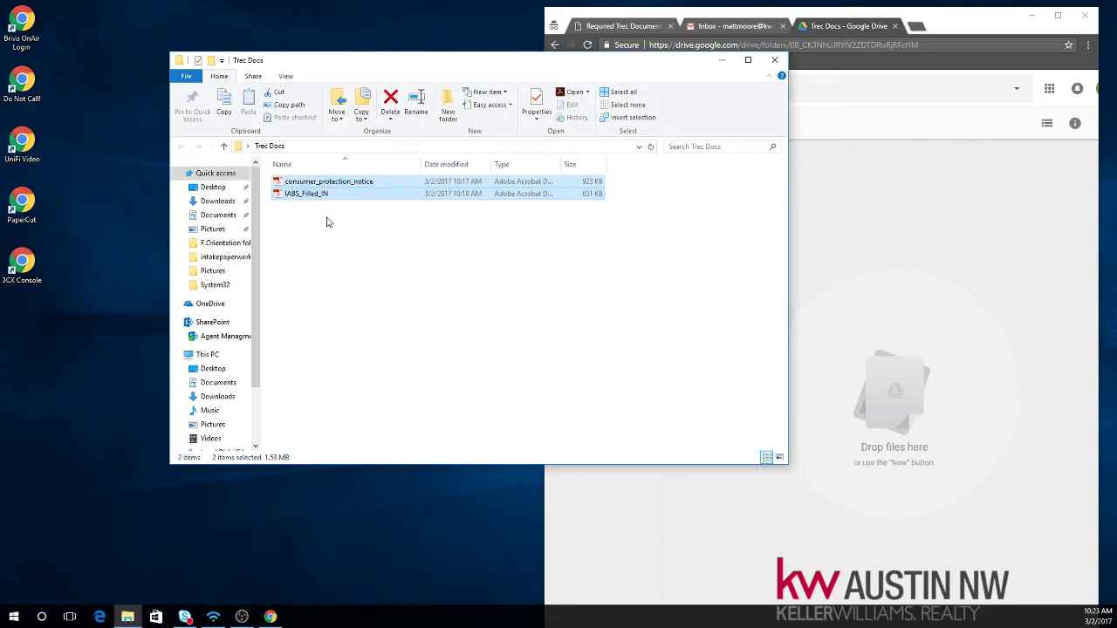
pyautogui.moveTo(352, 53); pyautogui.dragTo(353, 18)
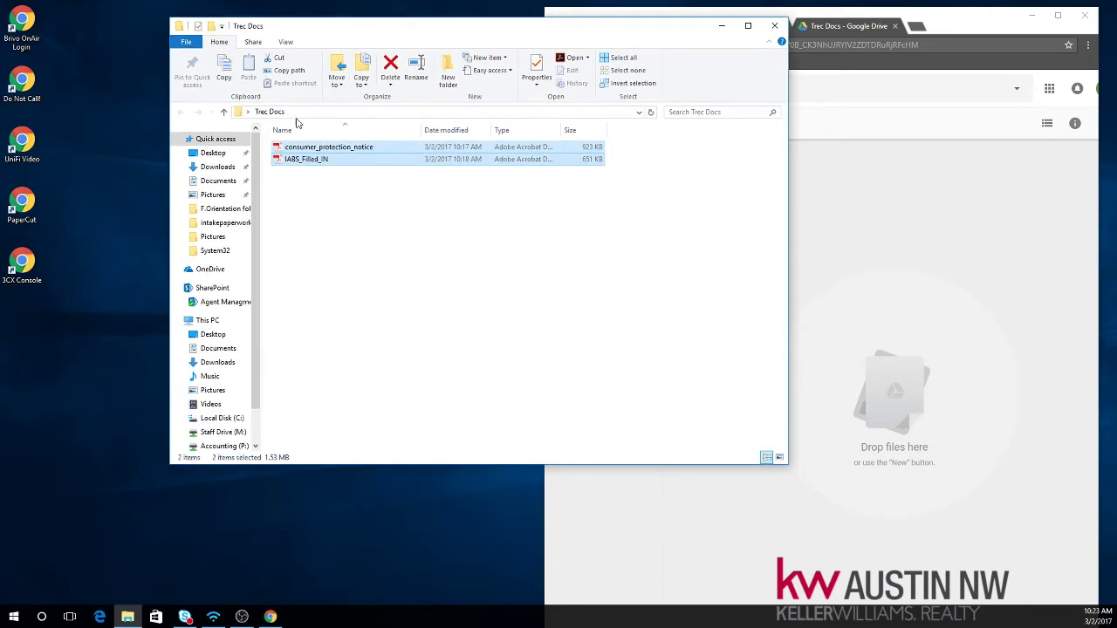
pyautogui.moveTo(301, 159); pyautogui.dragTo(845, 330)
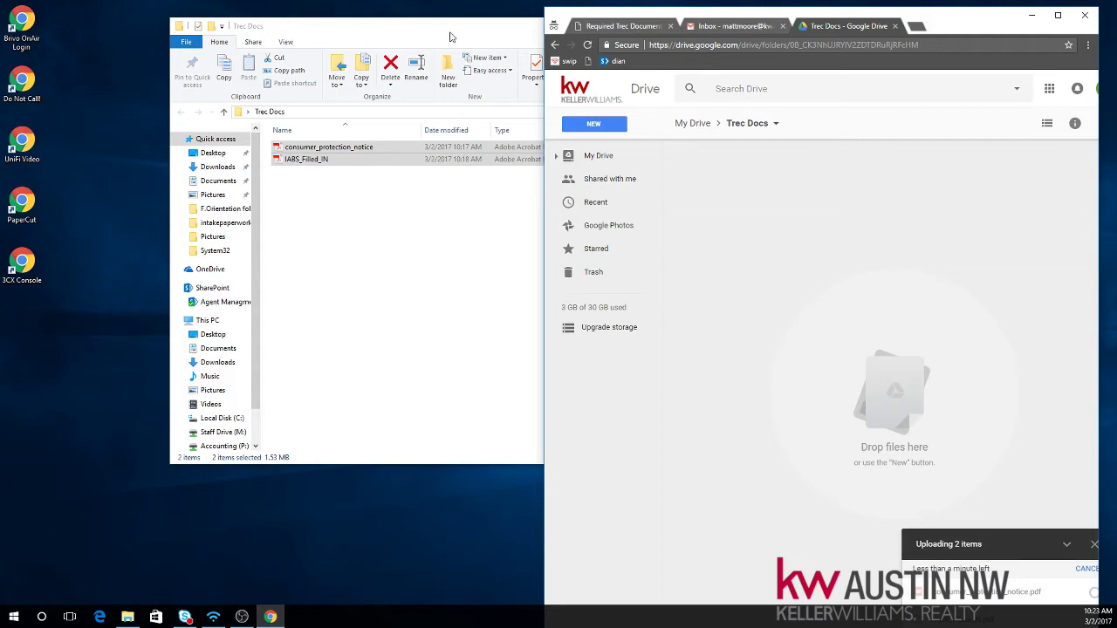
pyautogui.doubleClick(996, 23)
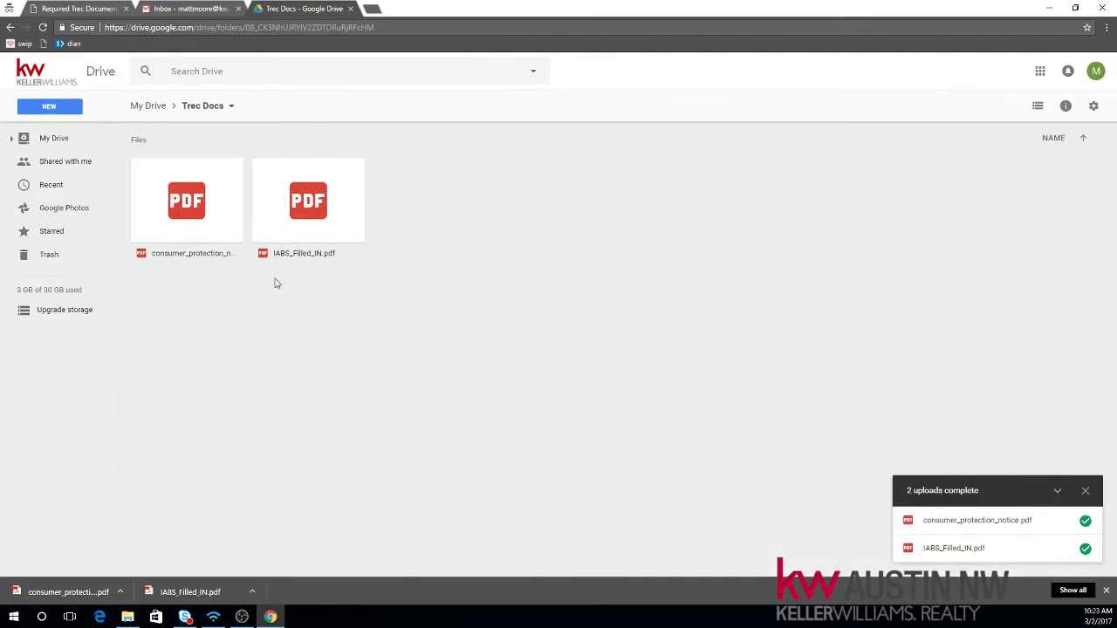
pyautogui.click(1084, 493)
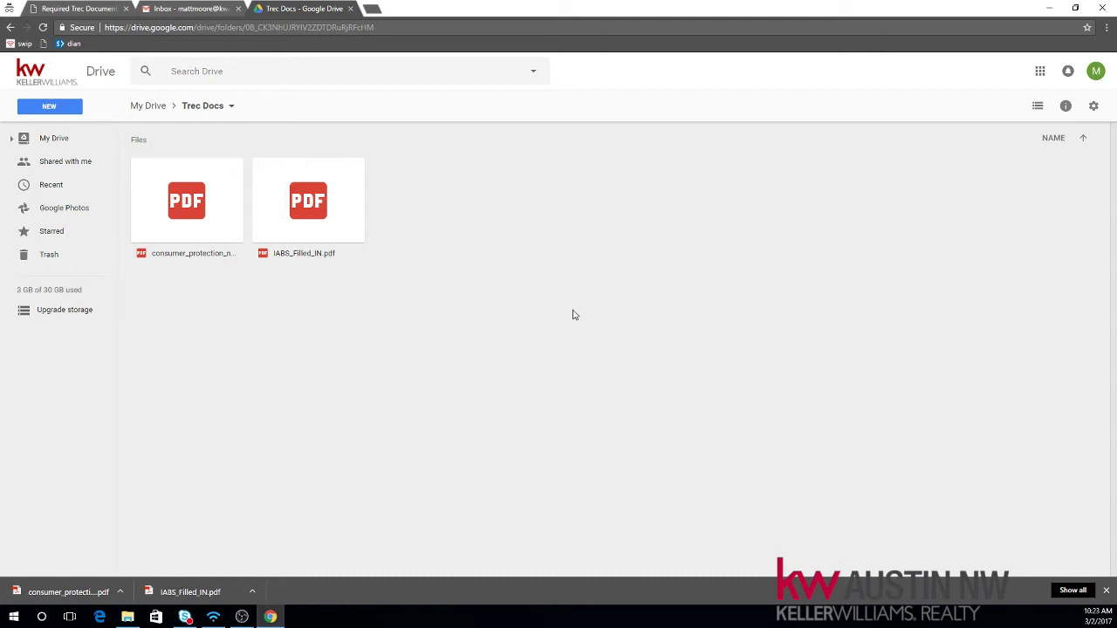
pyautogui.moveTo(573, 311); pyautogui.dragTo(176, 174)
pyautogui.rightClick(185, 216)
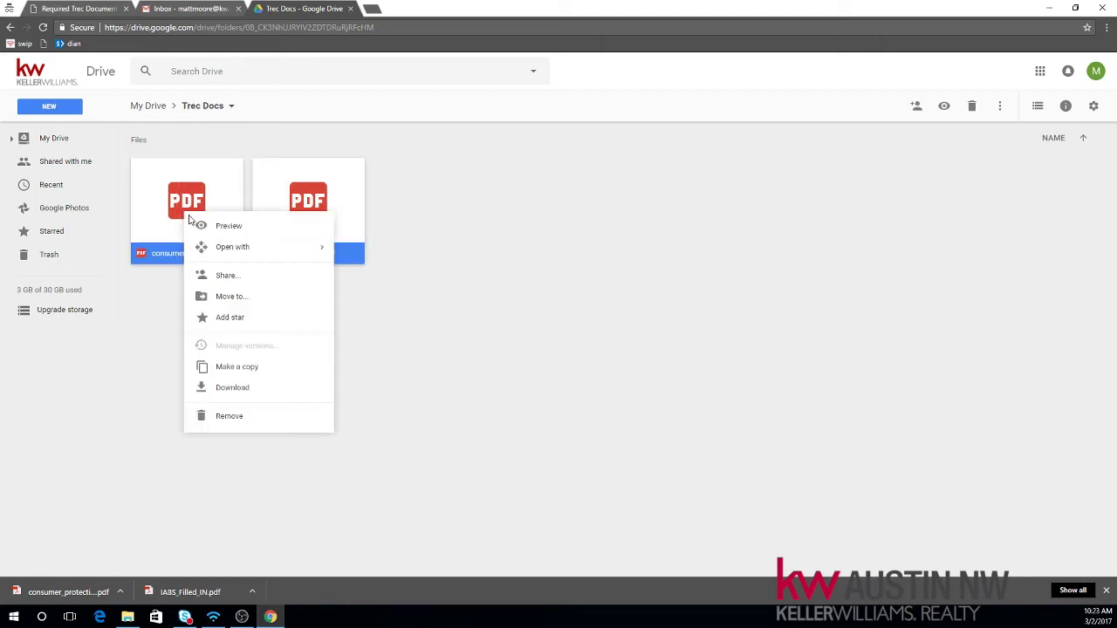
pyautogui.click(251, 419)
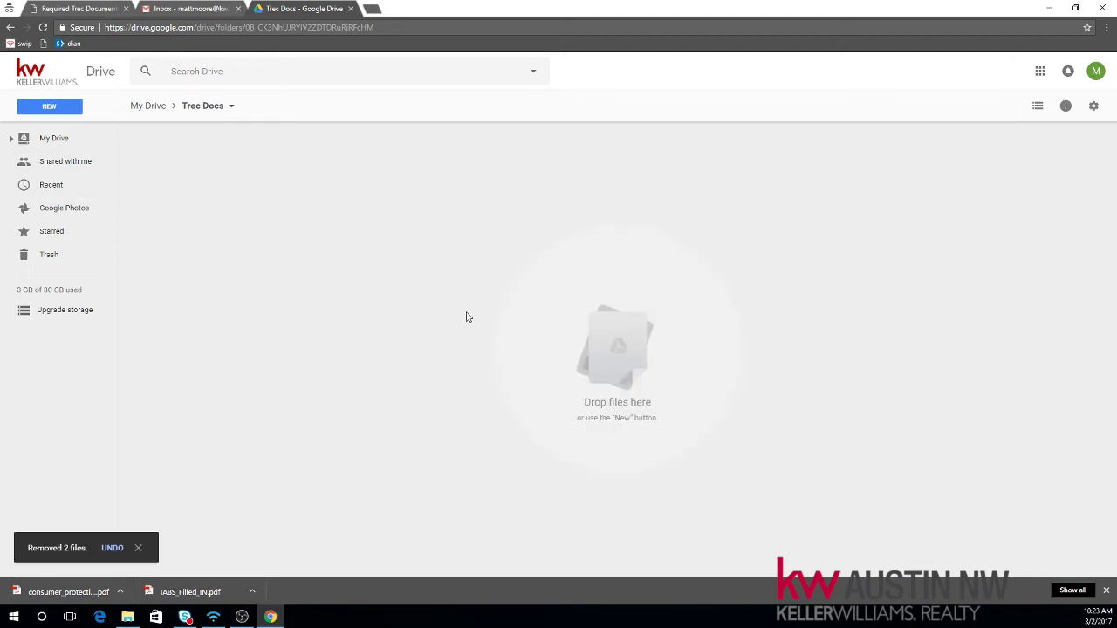
# Step: Upload consumer_protection_notice.pdf and IABS_Filled_IN.pdf together into the Trec Docs folder
pyautogui.click(49, 106)
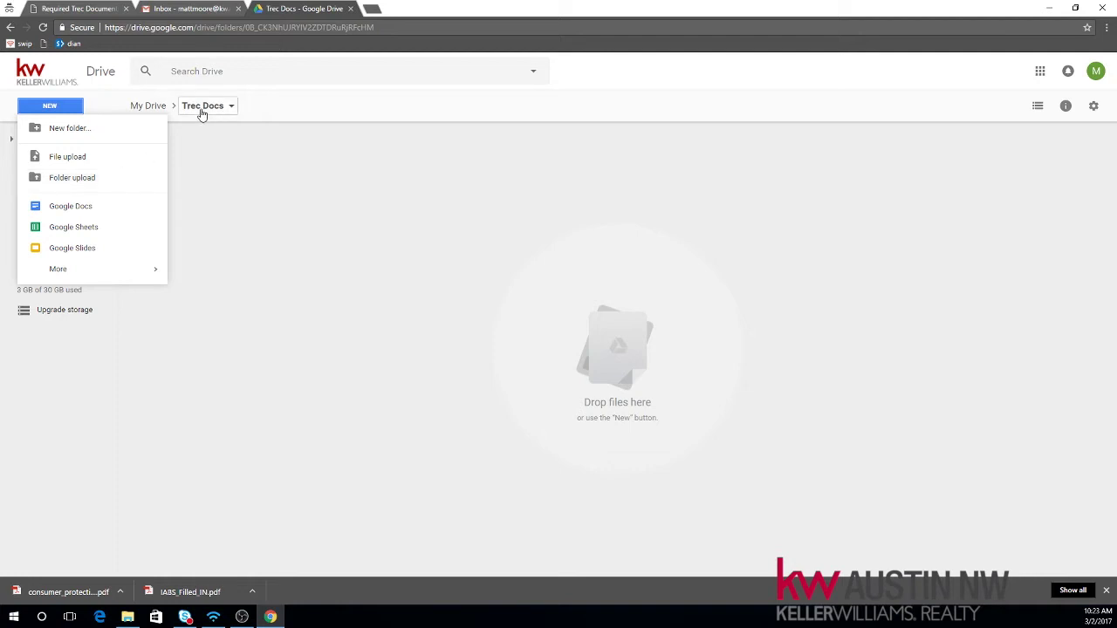
pyautogui.click(68, 159)
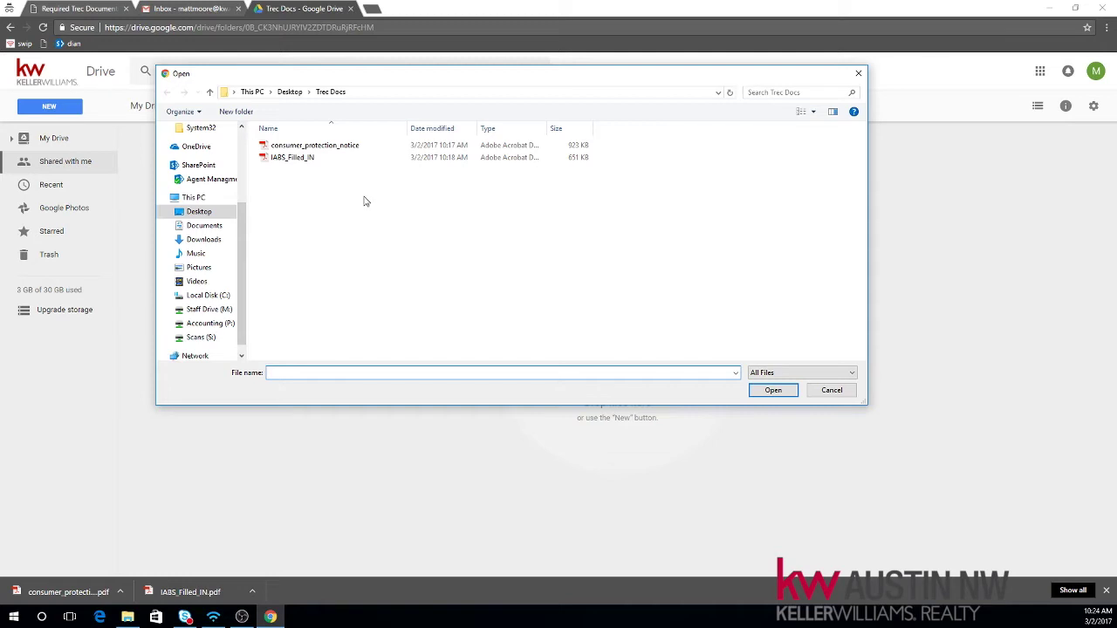
pyautogui.moveTo(407, 218); pyautogui.dragTo(262, 141)
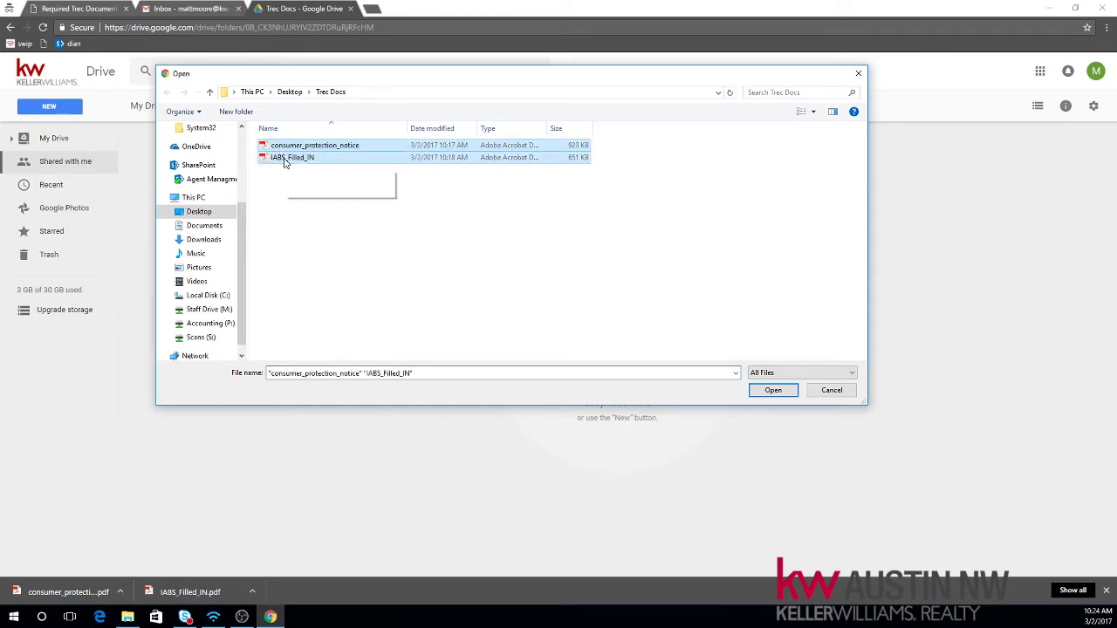
pyautogui.click(754, 391)
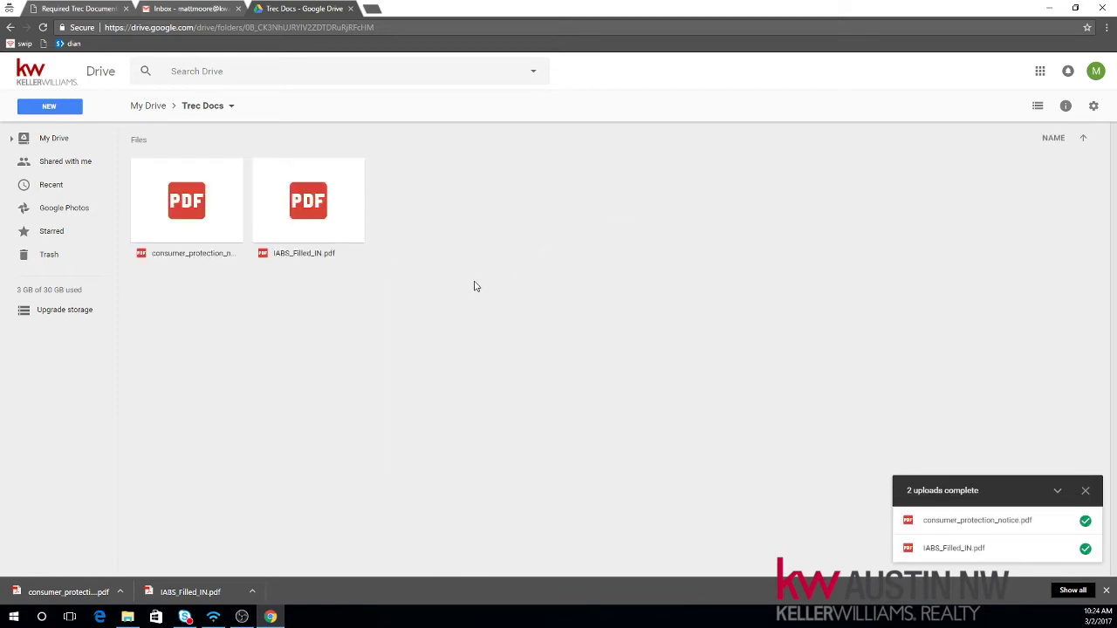
pyautogui.click(173, 196)
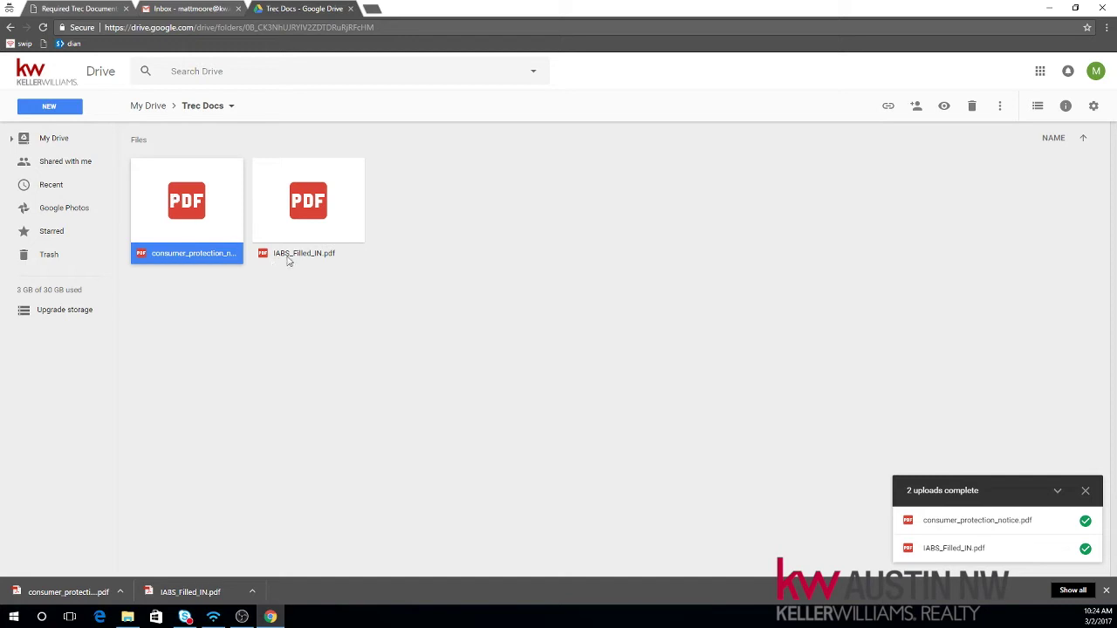
pyautogui.click(340, 218)
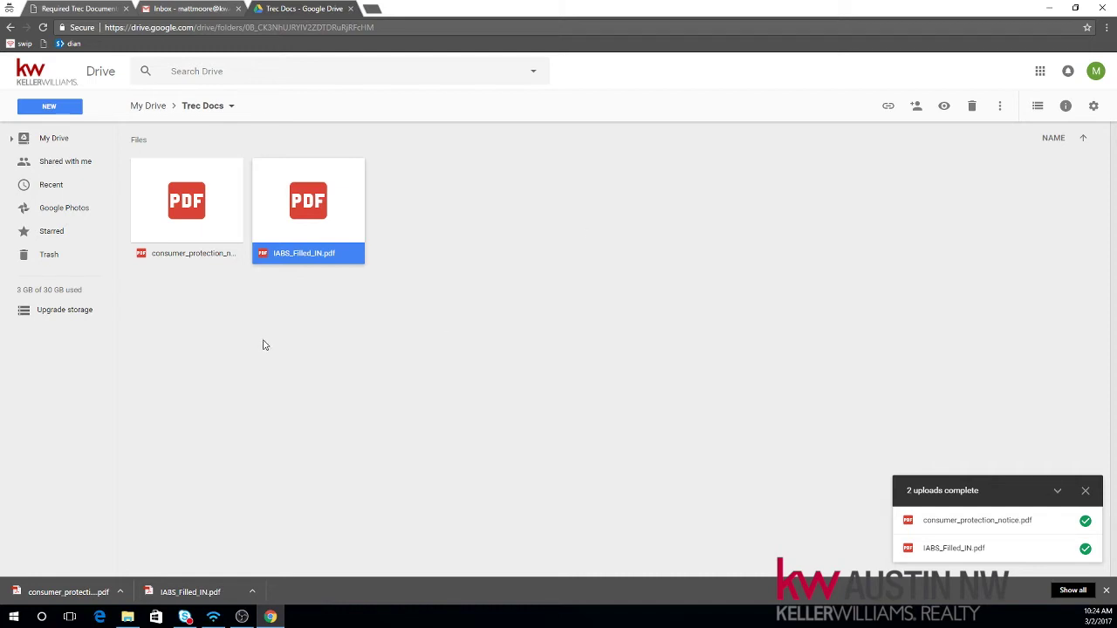
# Step: Set consumer_protection_notice.pdf to 'On - Anyone with the link' and copy its share link
pyautogui.click(207, 233)
pyautogui.rightClick(171, 220)
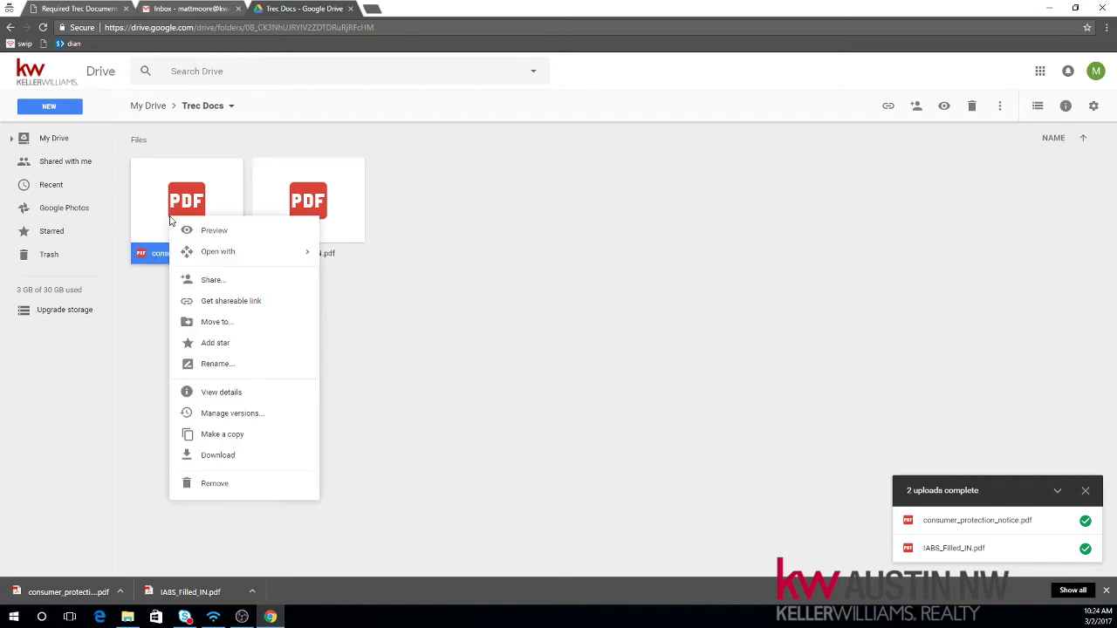
pyautogui.click(213, 289)
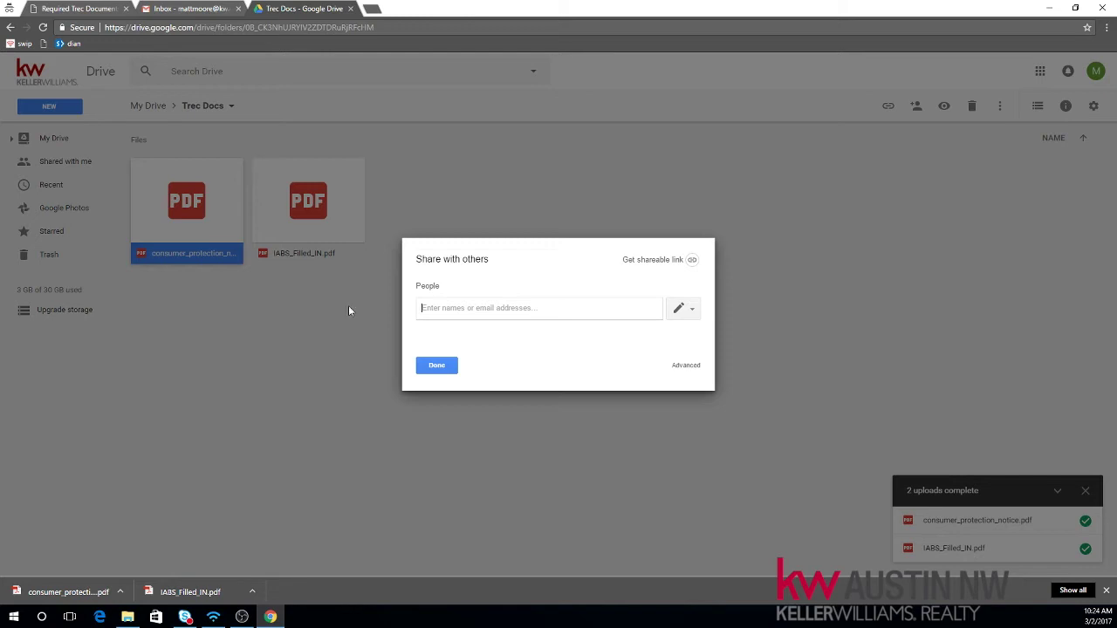
pyautogui.click(686, 366)
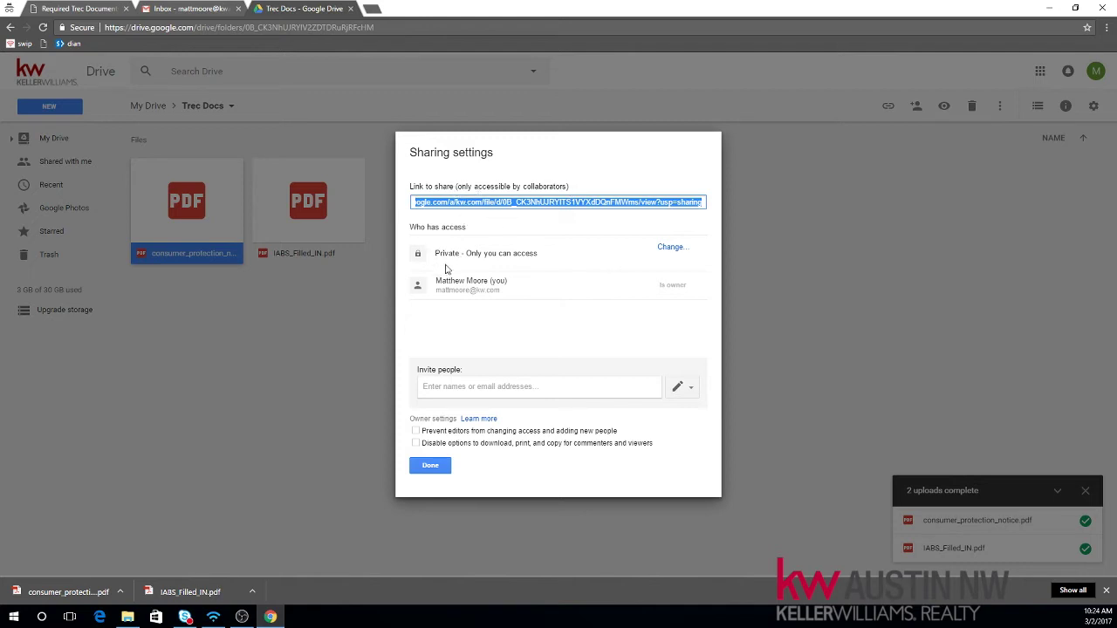
pyautogui.moveTo(439, 253); pyautogui.dragTo(443, 264)
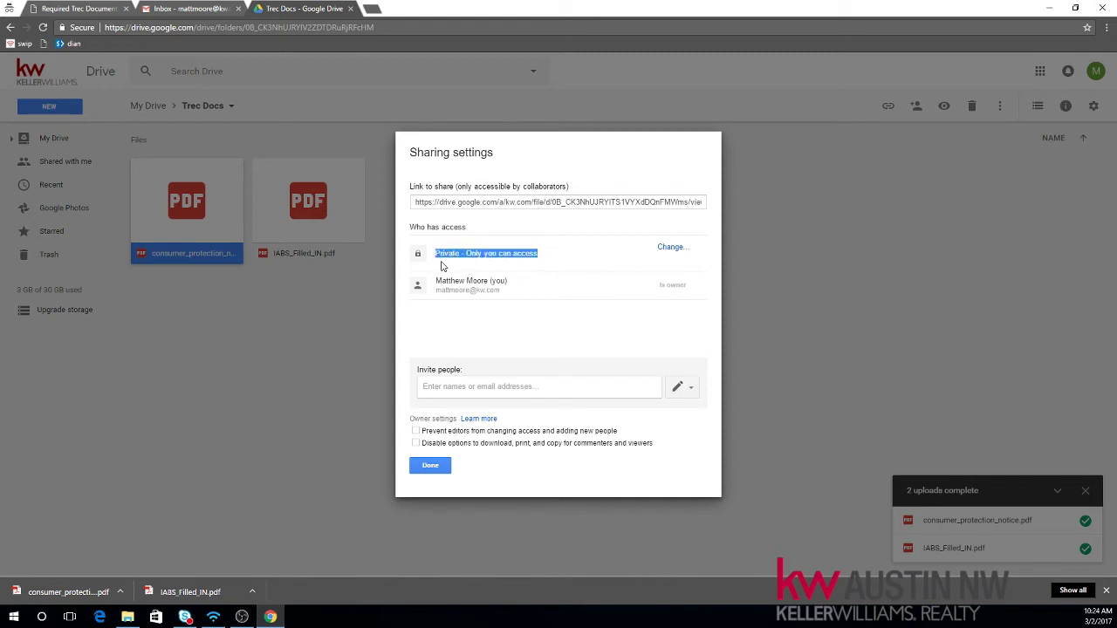
pyautogui.click(670, 247)
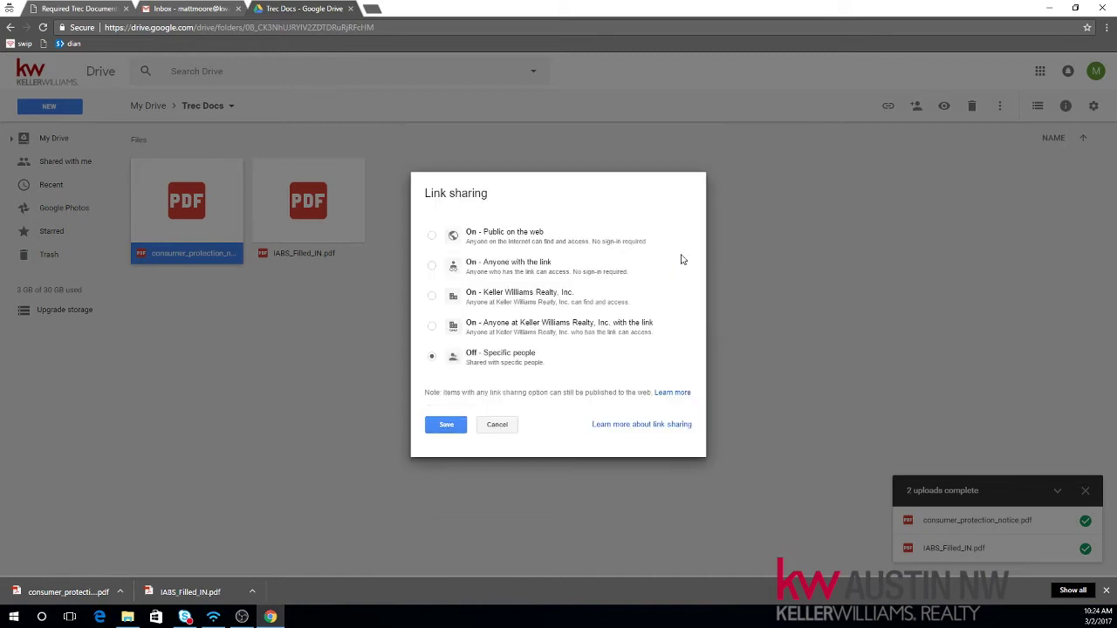
pyautogui.click(432, 267)
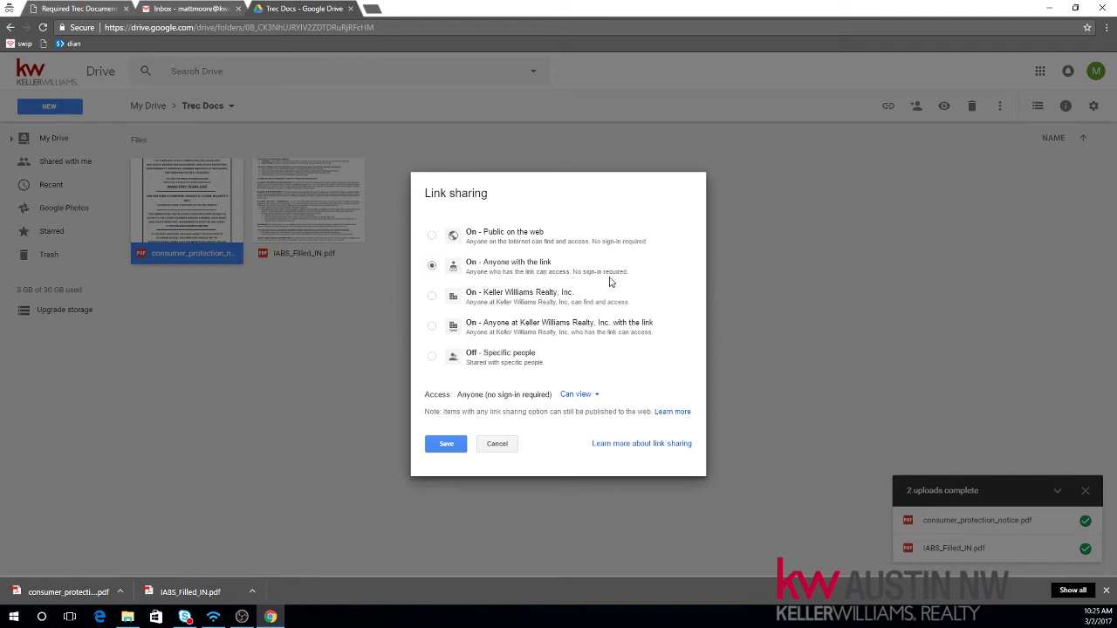
pyautogui.click(450, 446)
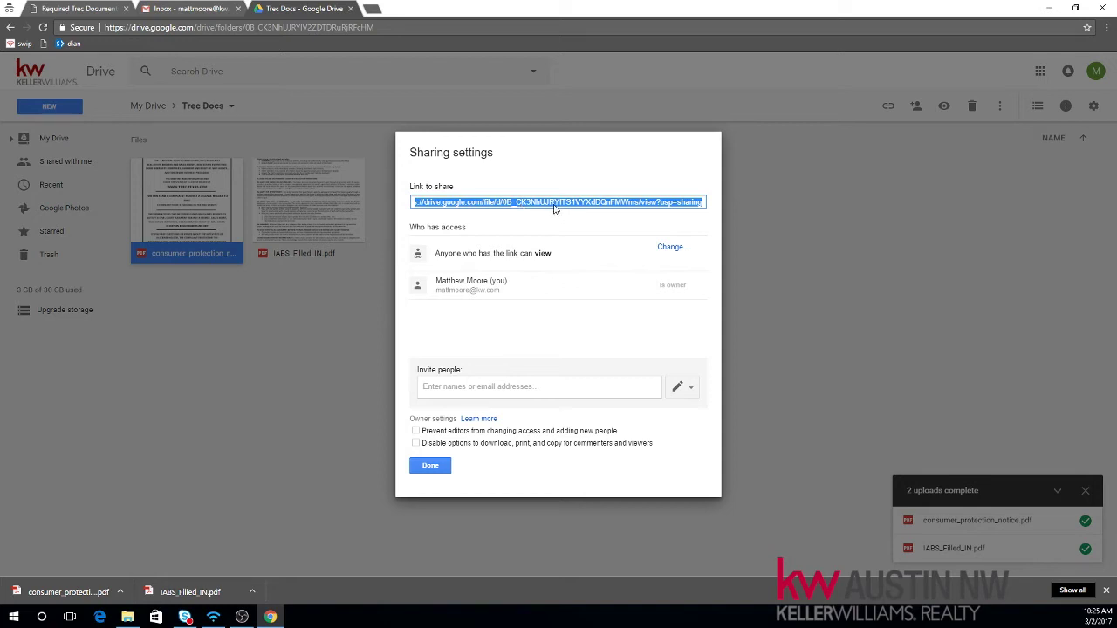
pyautogui.rightClick(544, 206)
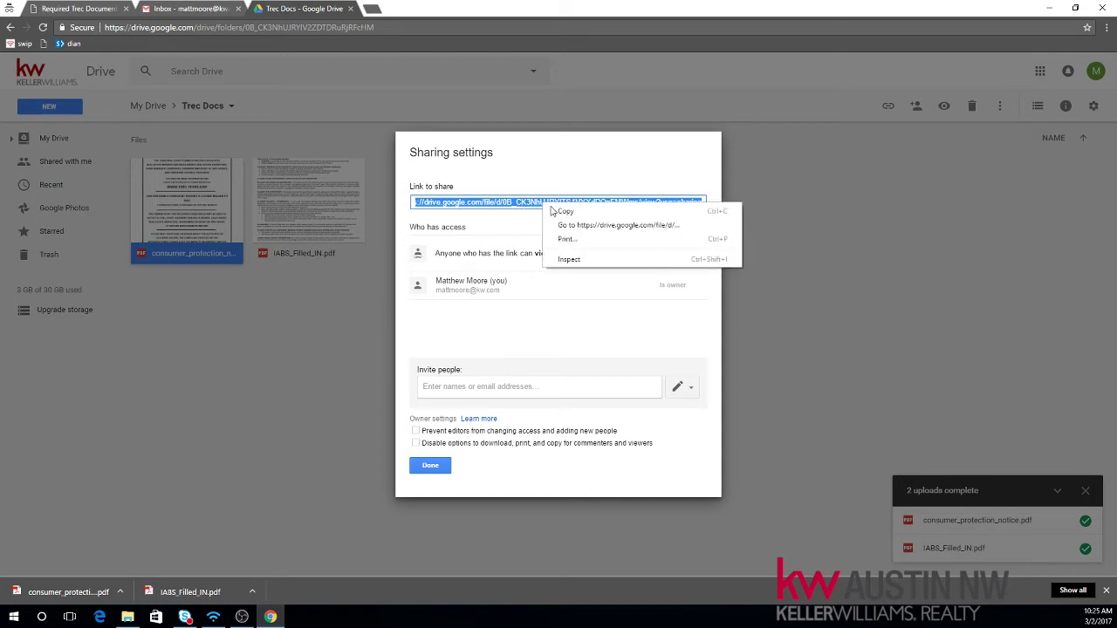
pyautogui.click(564, 212)
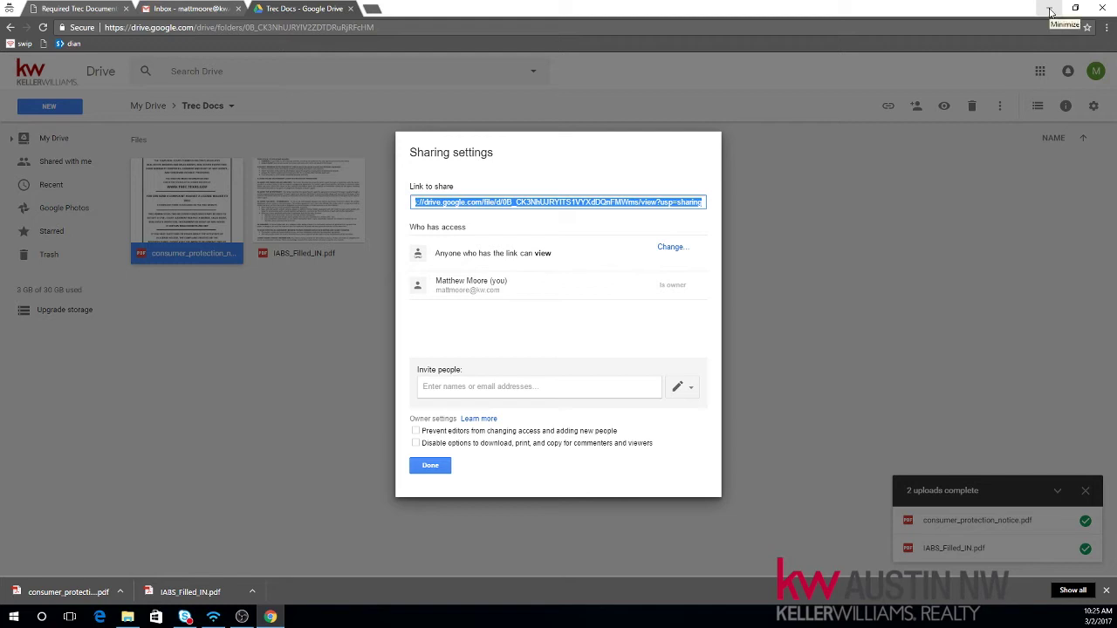
# Step: Minimize Chrome and create a text document named 'Trec Links' in the local Trec Docs folder
pyautogui.click(1050, 9)
pyautogui.rightClick(319, 224)
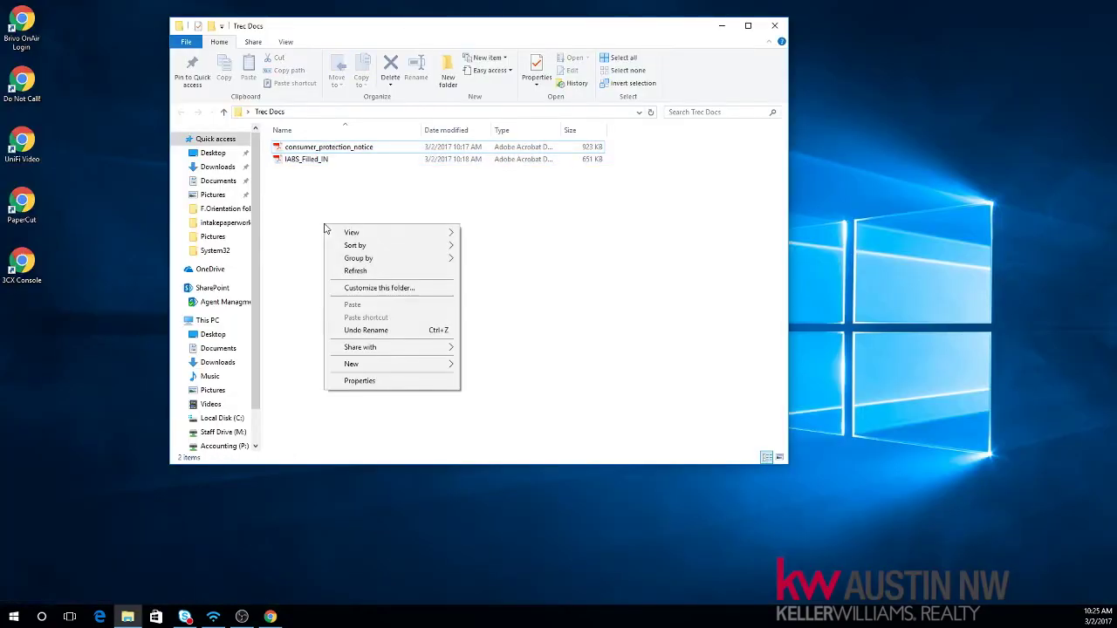
pyautogui.moveTo(374, 364)
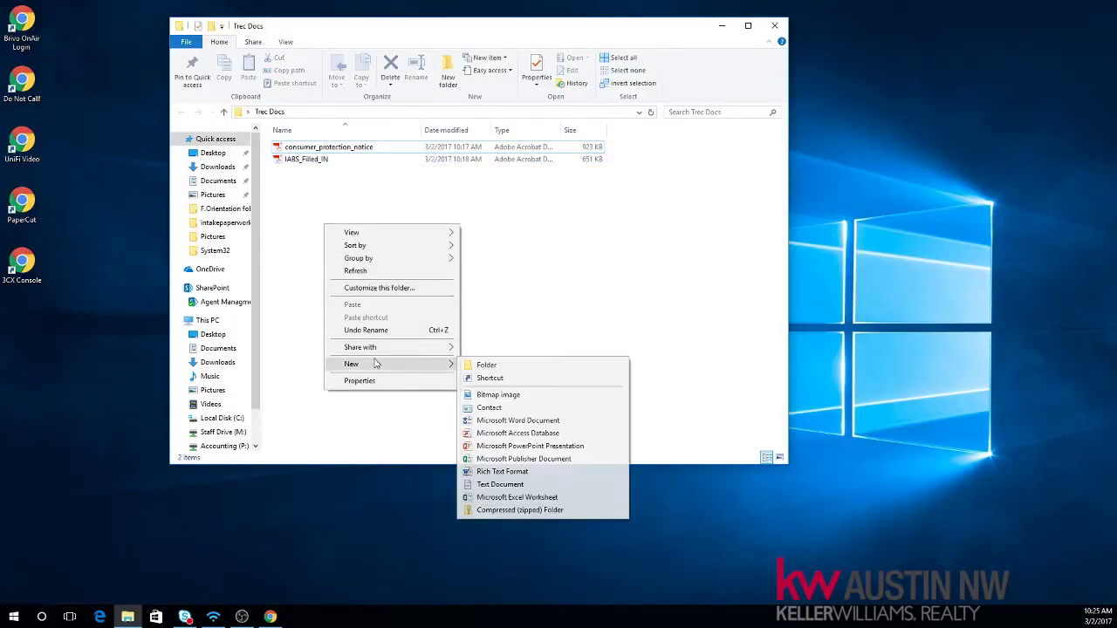
pyautogui.click(494, 485)
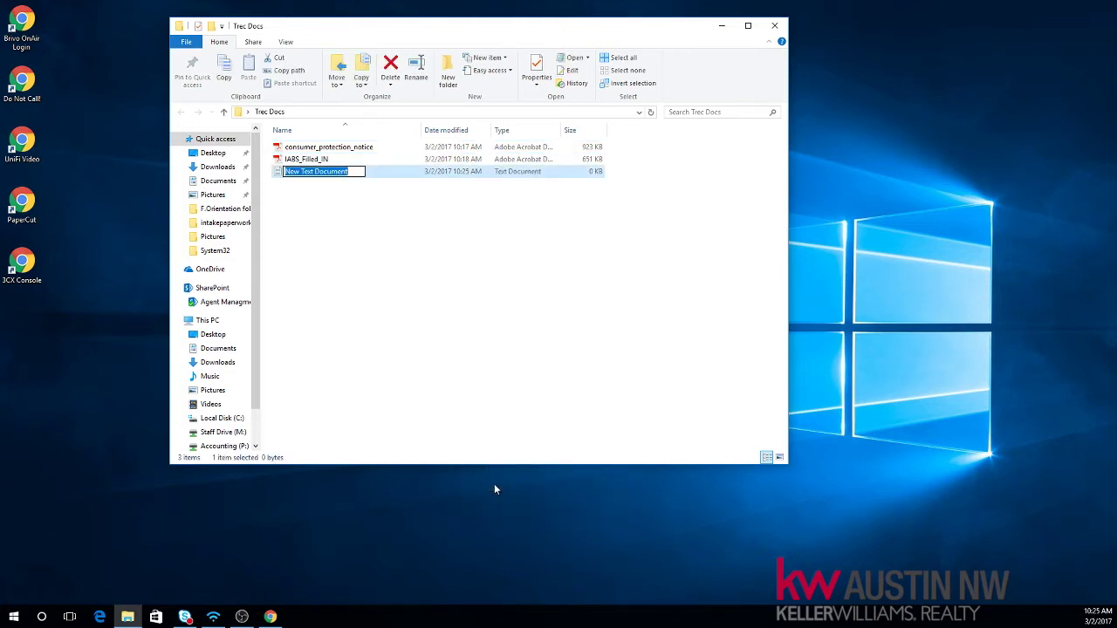
pyautogui.write('Trec Links')
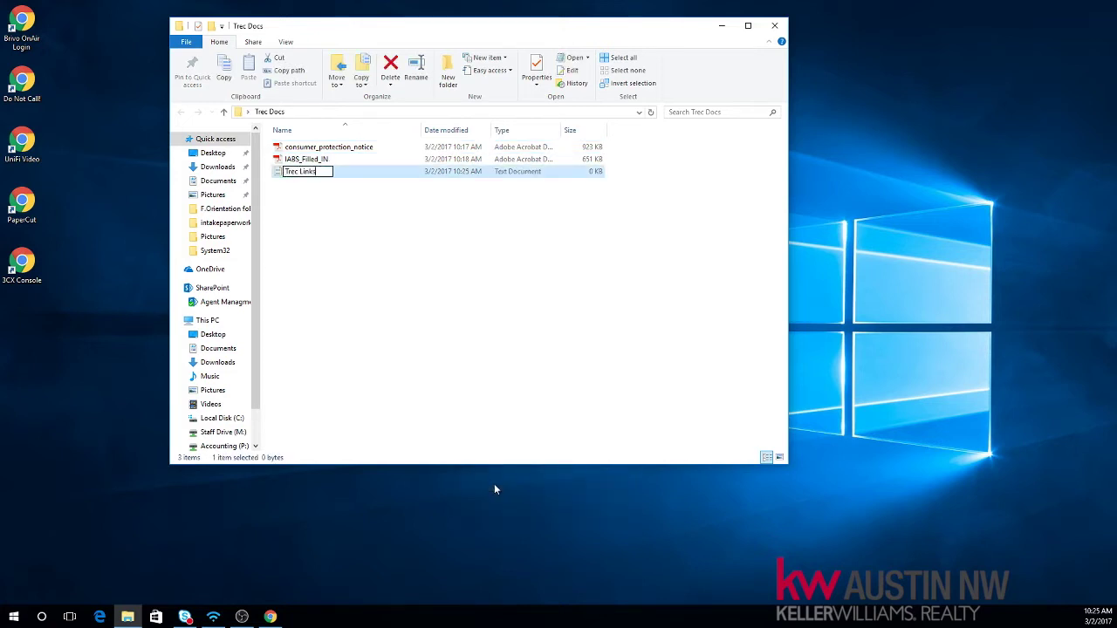
pyautogui.press('Return')
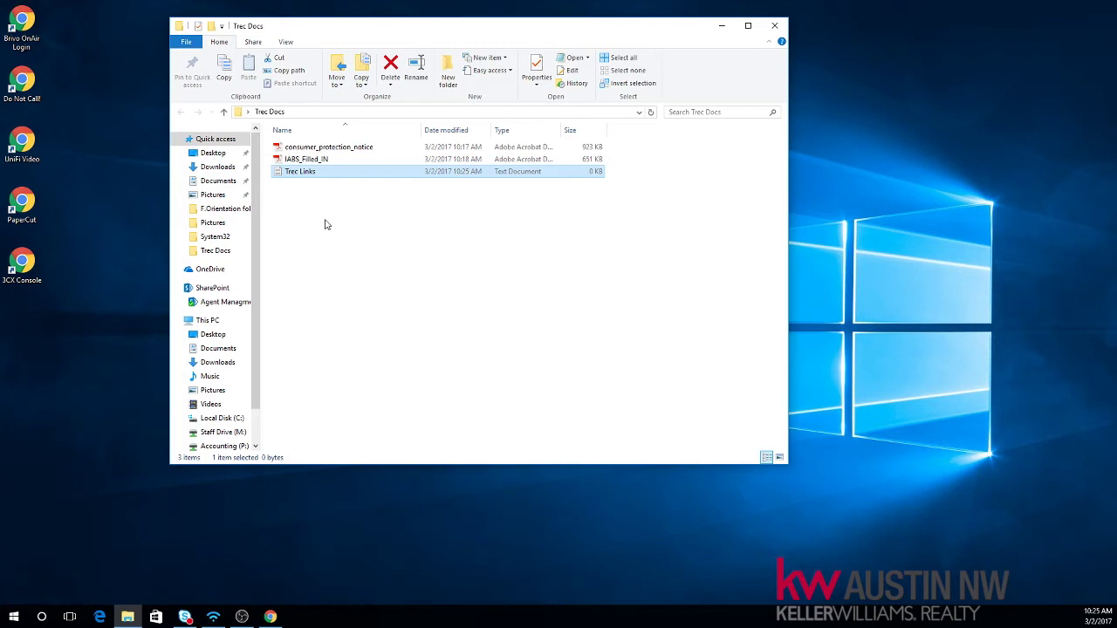
# Step: Paste the consumer protection notice share link into Trec Links, then return to Chrome
pyautogui.doubleClick(312, 174)
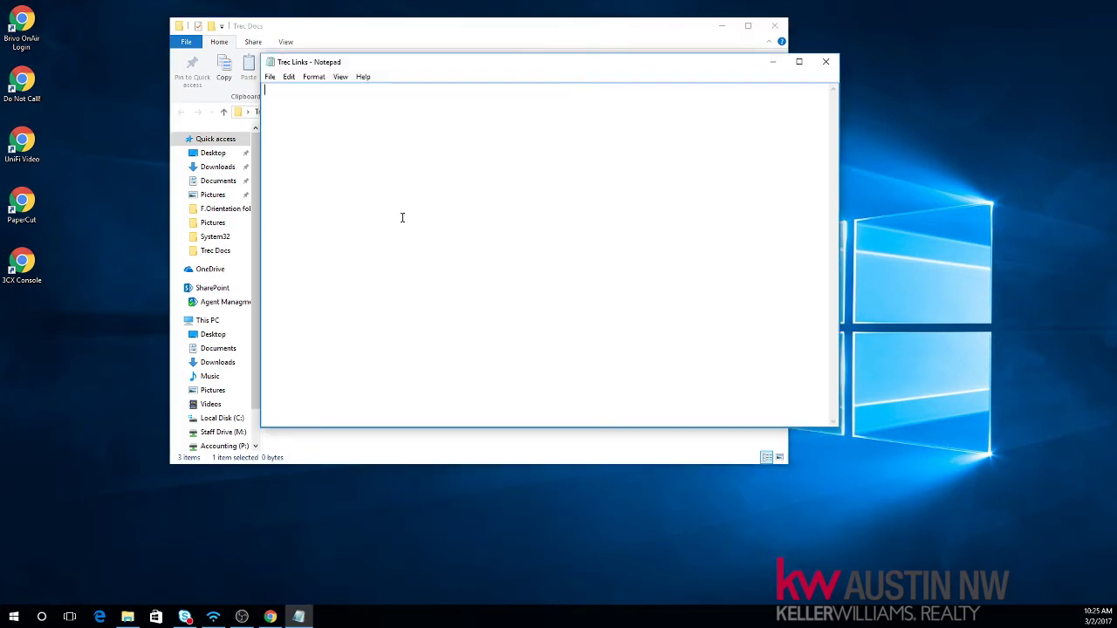
pyautogui.rightClick(320, 117)
pyautogui.click(351, 165)
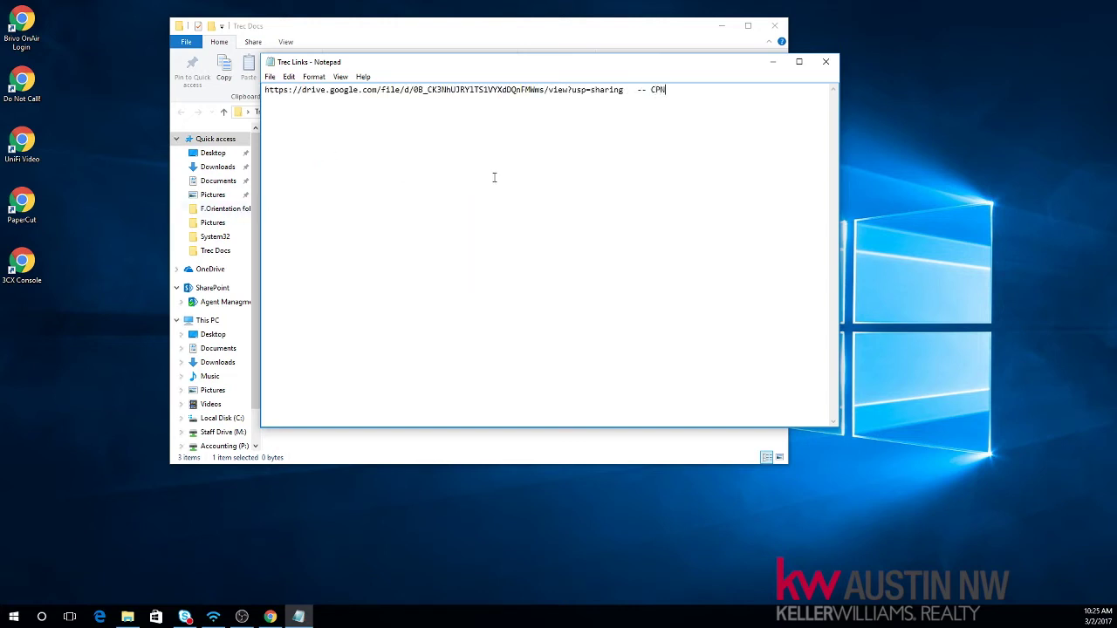
pyautogui.click(270, 616)
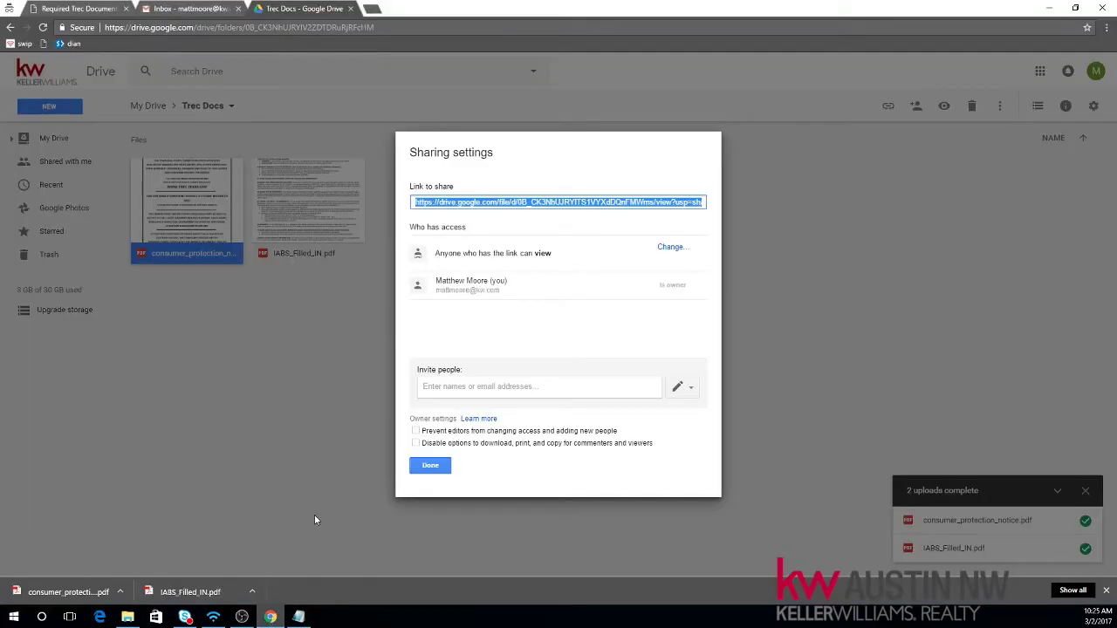
# Step: Set IABS_Filled_IN.pdf to 'On - Anyone with the link' and copy its share link
pyautogui.click(430, 465)
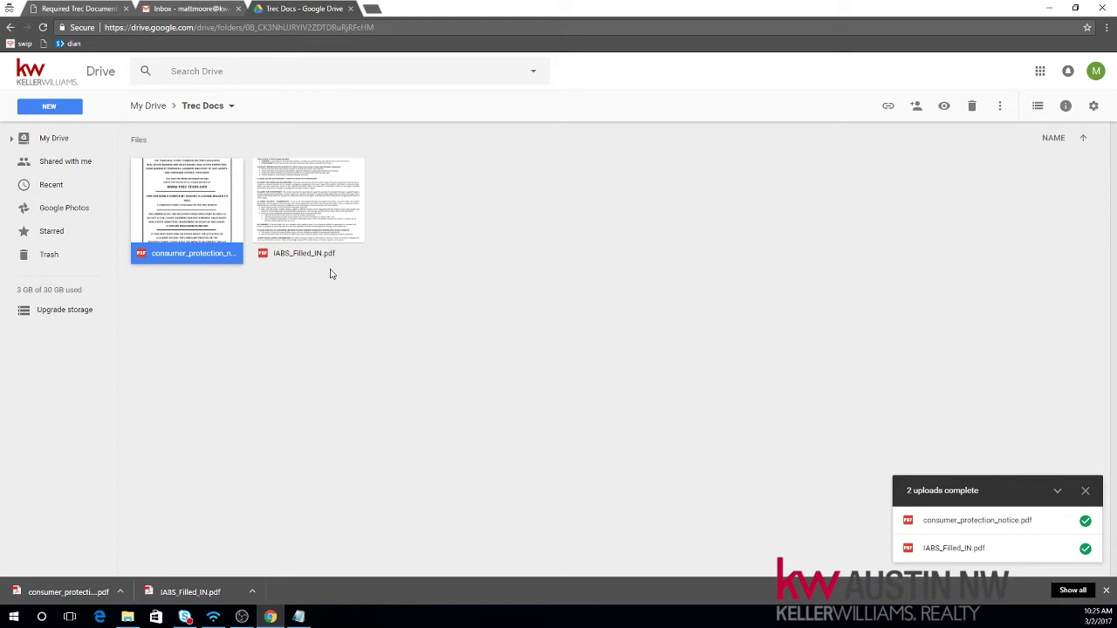
pyautogui.rightClick(307, 210)
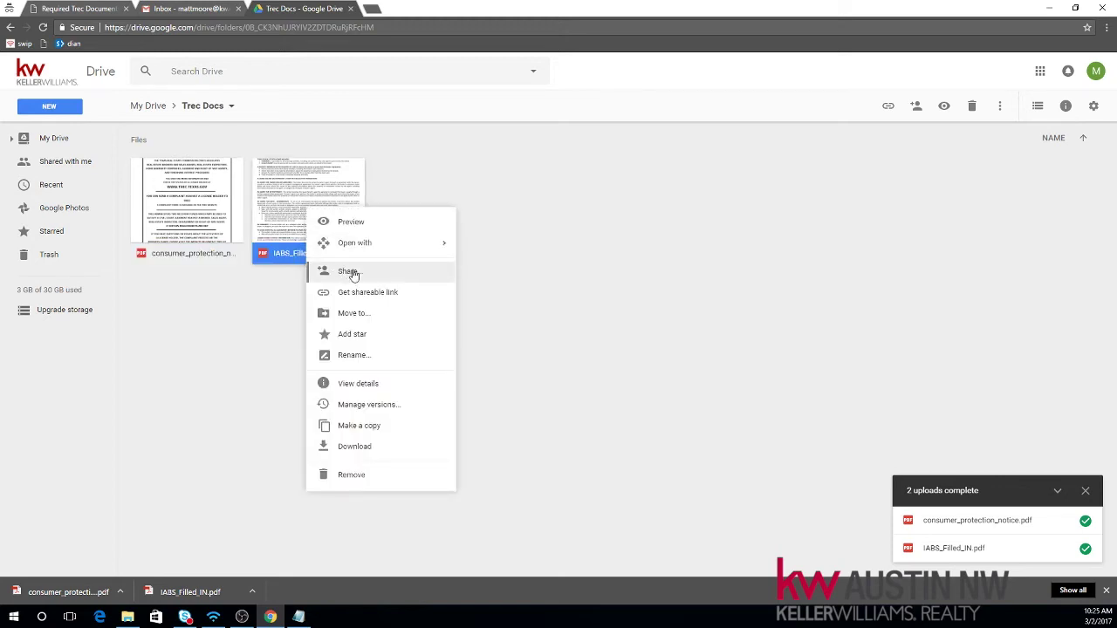
pyautogui.click(351, 272)
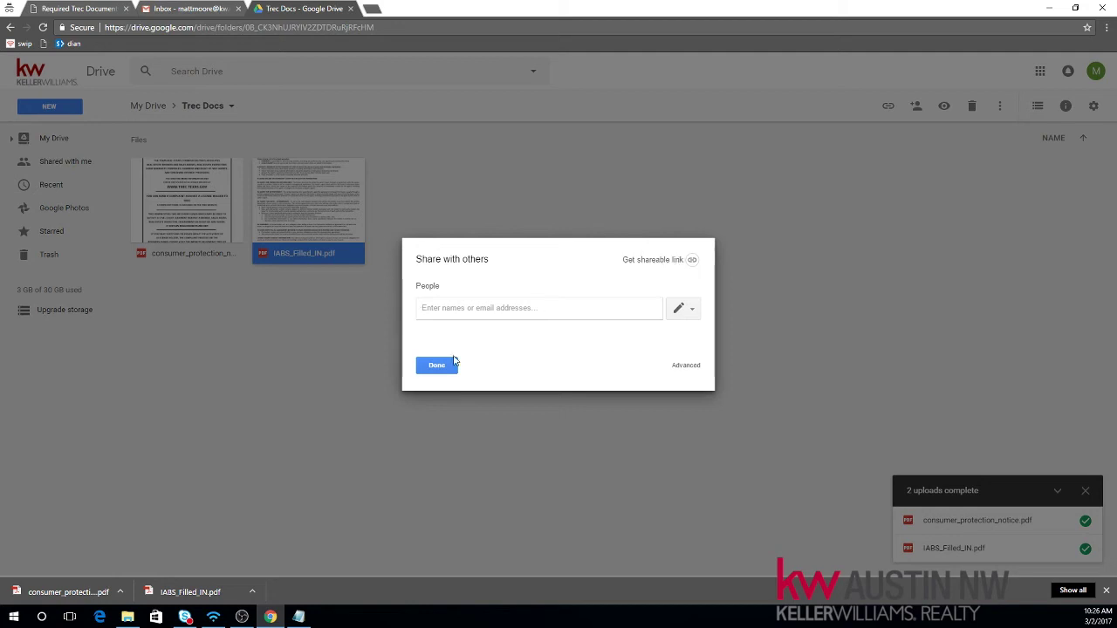
pyautogui.click(686, 367)
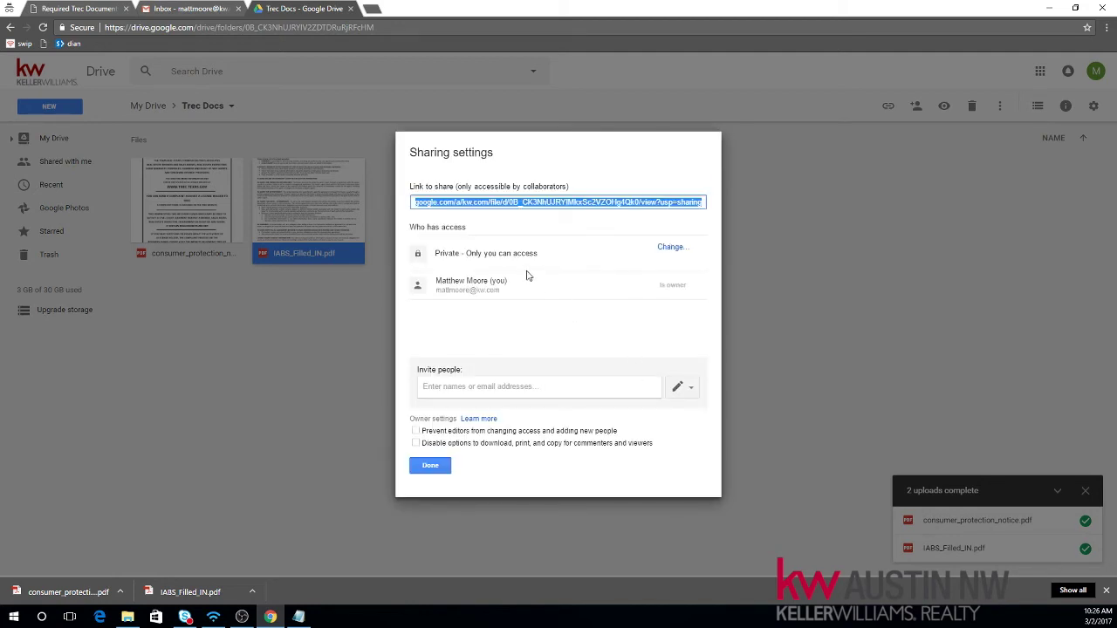
pyautogui.click(667, 249)
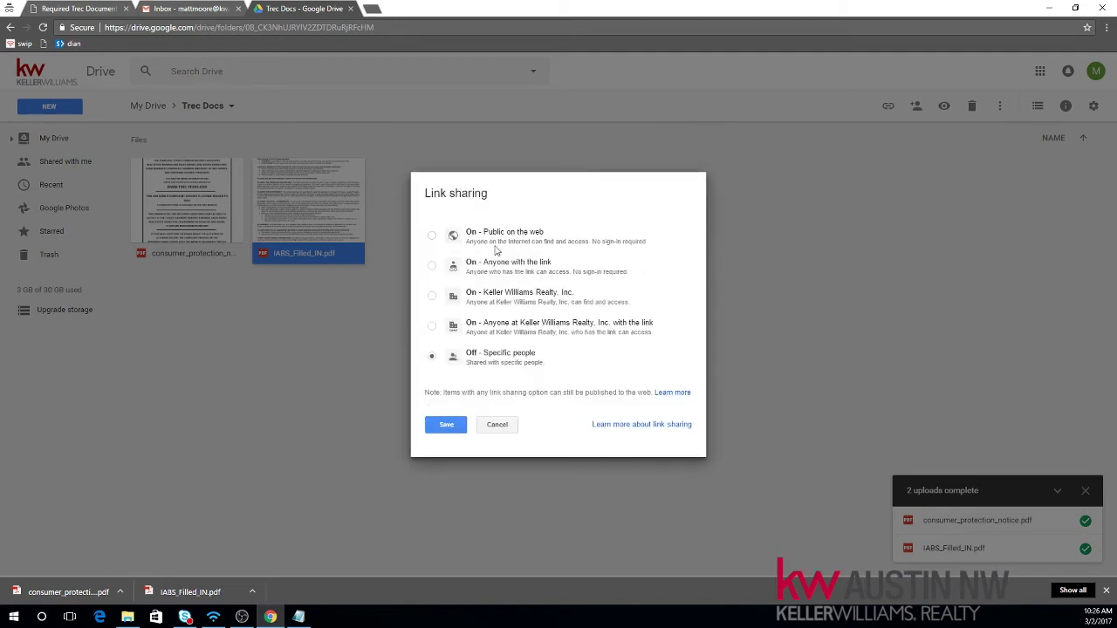
pyautogui.click(431, 265)
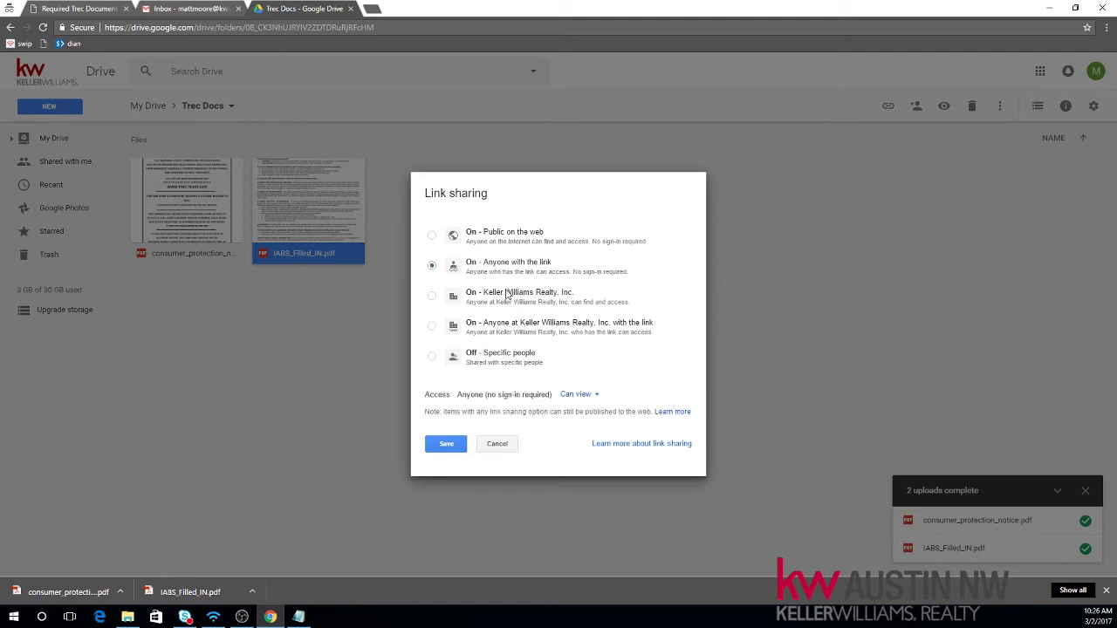
pyautogui.click(449, 445)
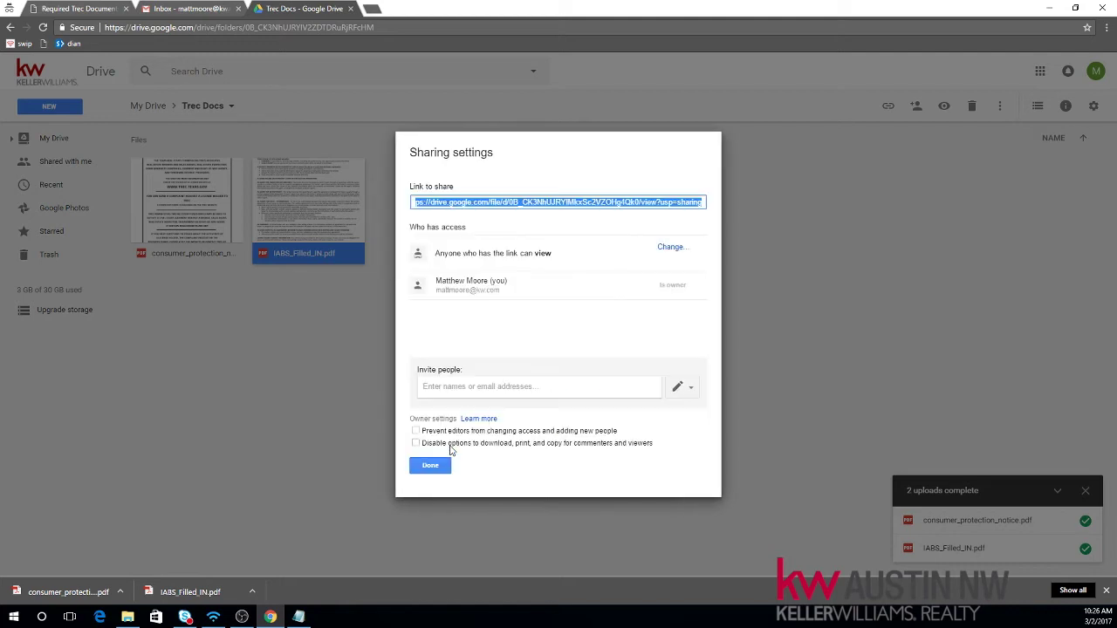
pyautogui.rightClick(486, 206)
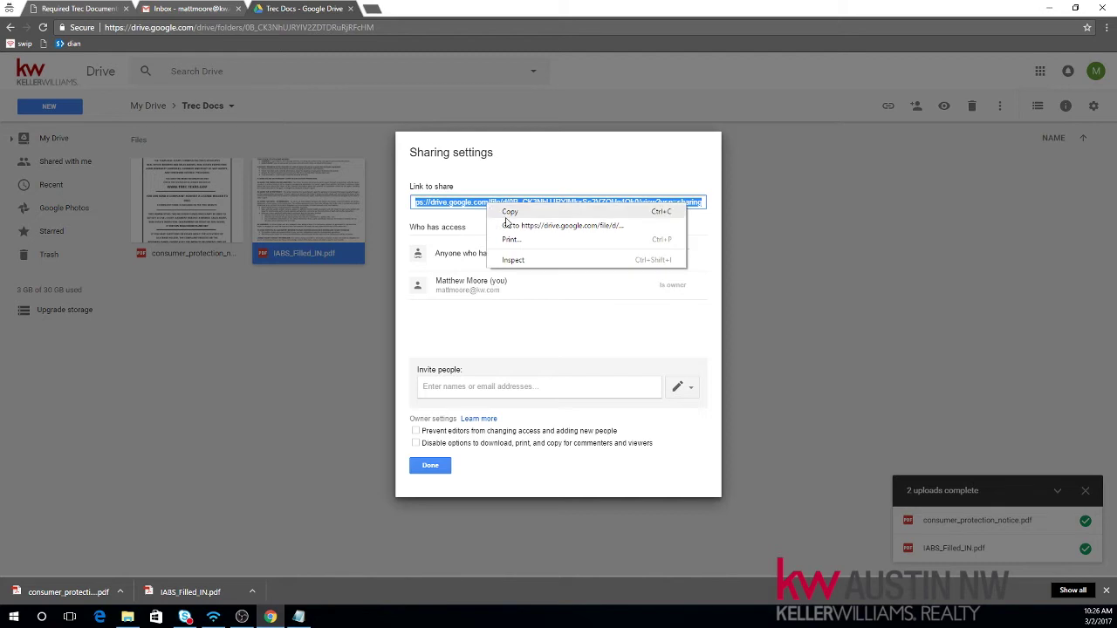
pyautogui.click(510, 212)
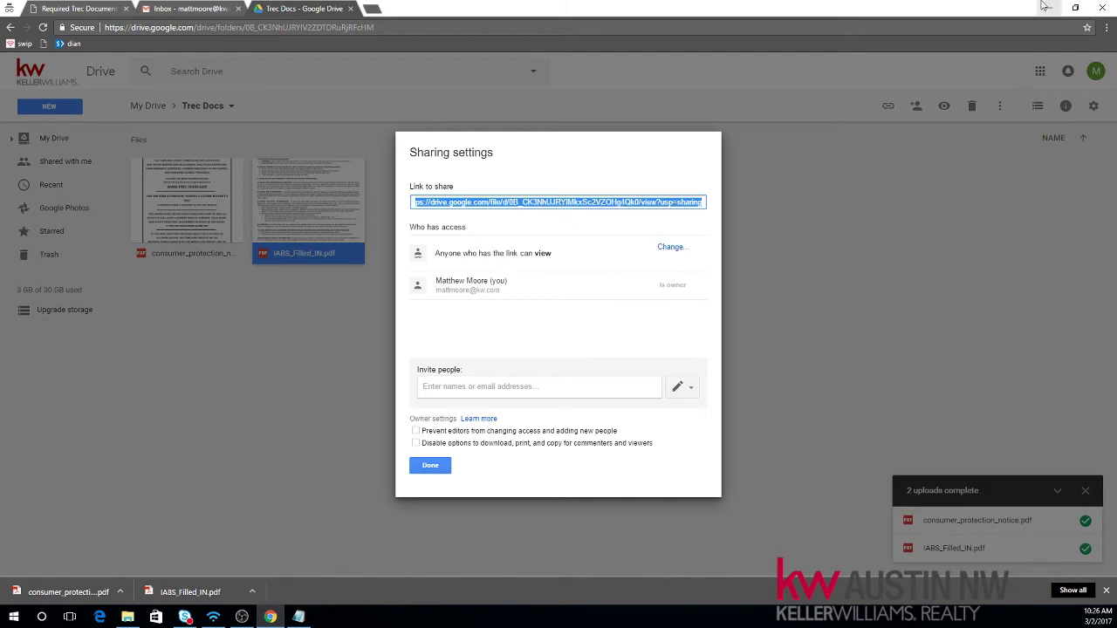
pyautogui.hotkey('alt', 'Tab')
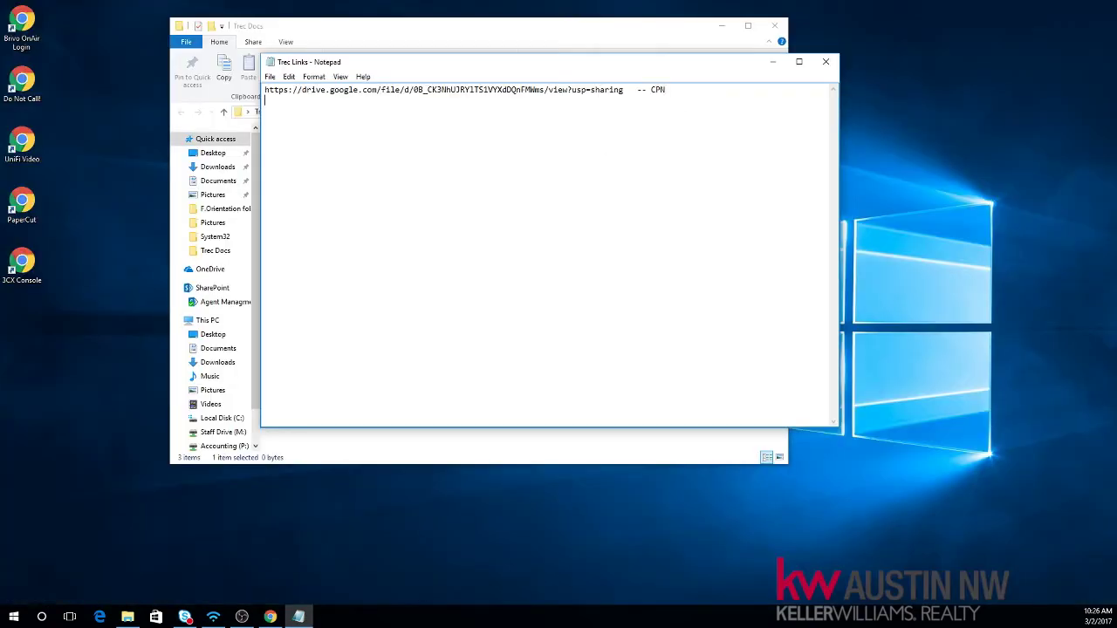
# Step: Paste the IABS share link on line 2 of Trec Links, then save and close Notepad
pyautogui.hotkey('ctrl', 'v')
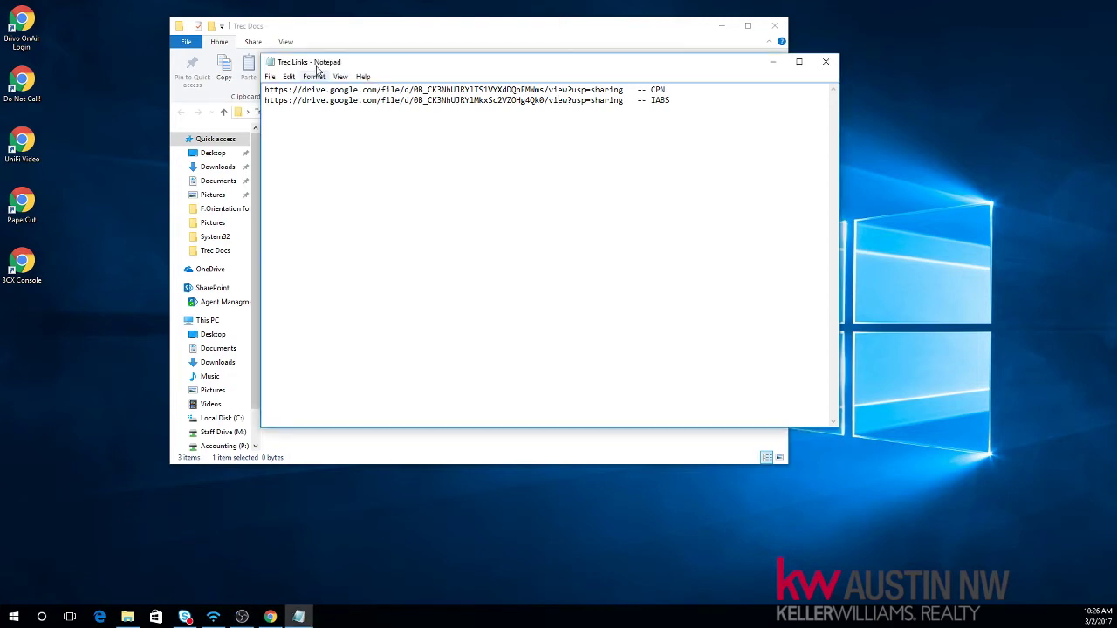
pyautogui.moveTo(317, 70); pyautogui.dragTo(419, 94)
pyautogui.click(376, 100)
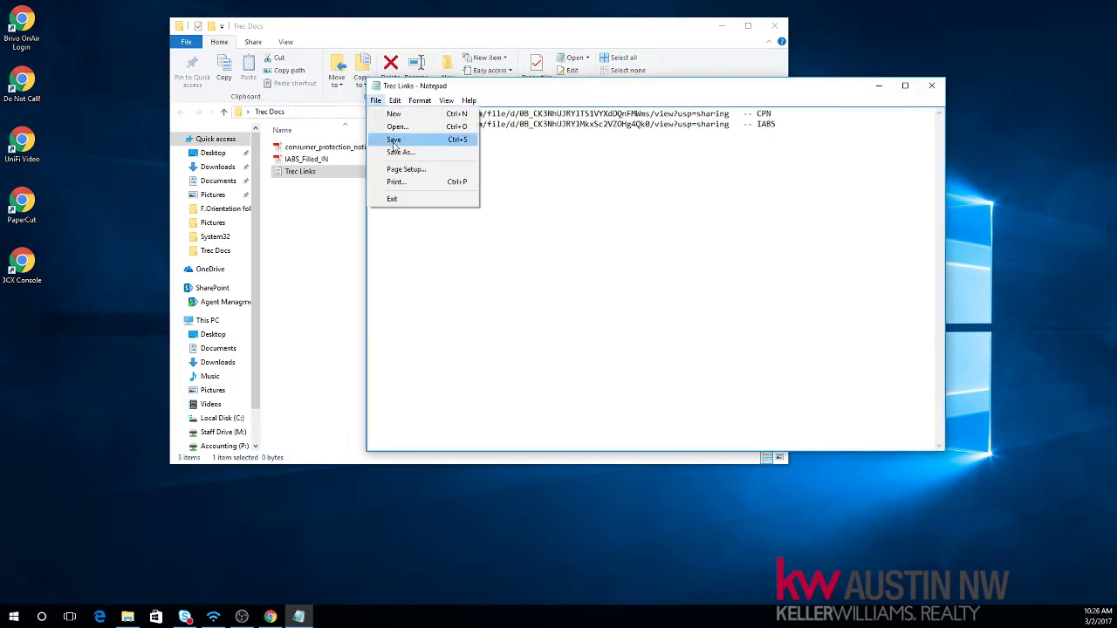
pyautogui.click(393, 141)
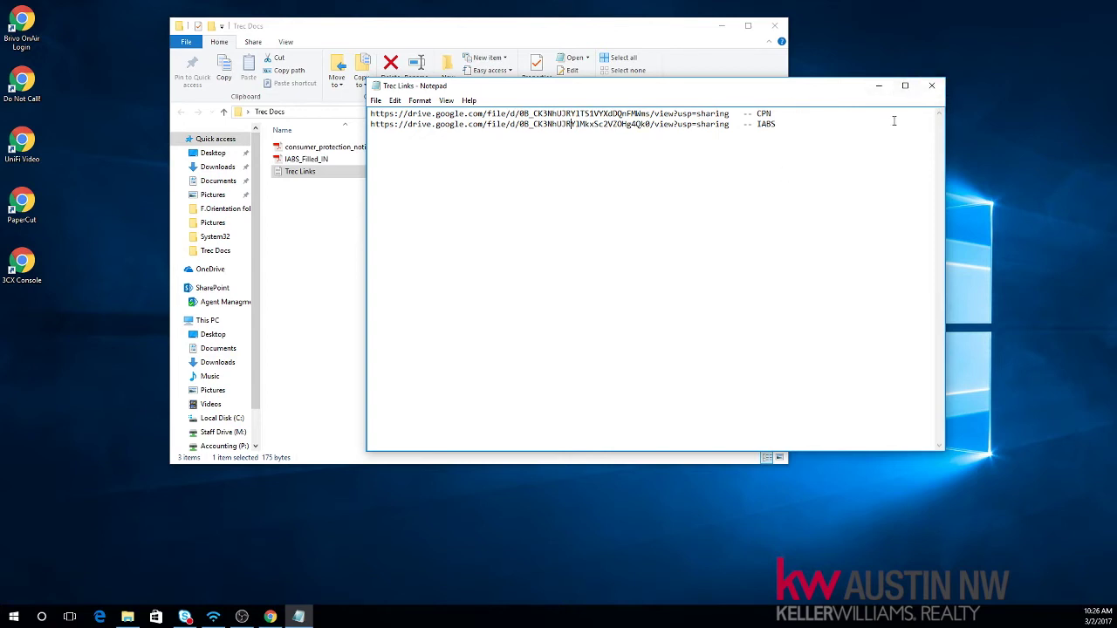
pyautogui.hotkey('alt', 'F4')
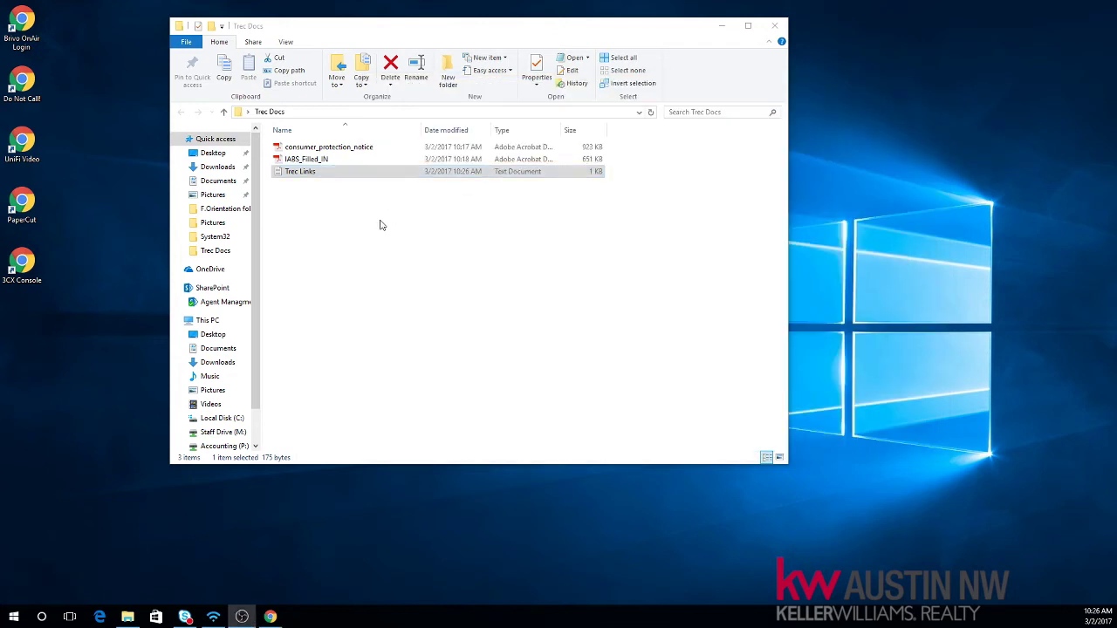
pyautogui.click(270, 617)
# Step: Drag Trec Links.txt from File Explorer into the Drive Trec Docs folder to upload it
pyautogui.click(449, 465)
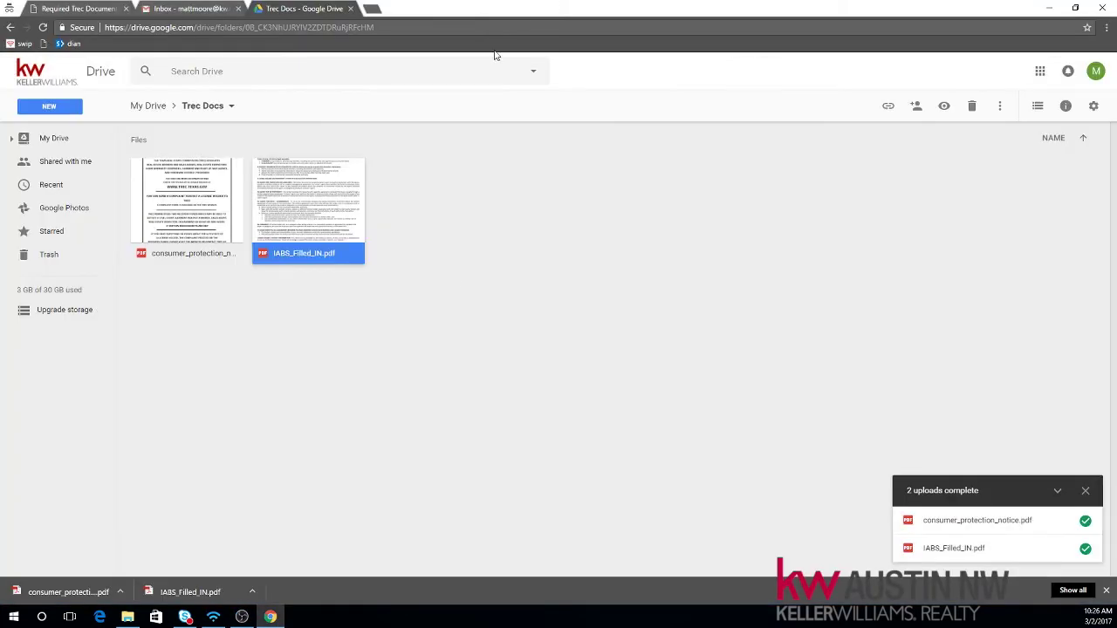
pyautogui.doubleClick(528, 13)
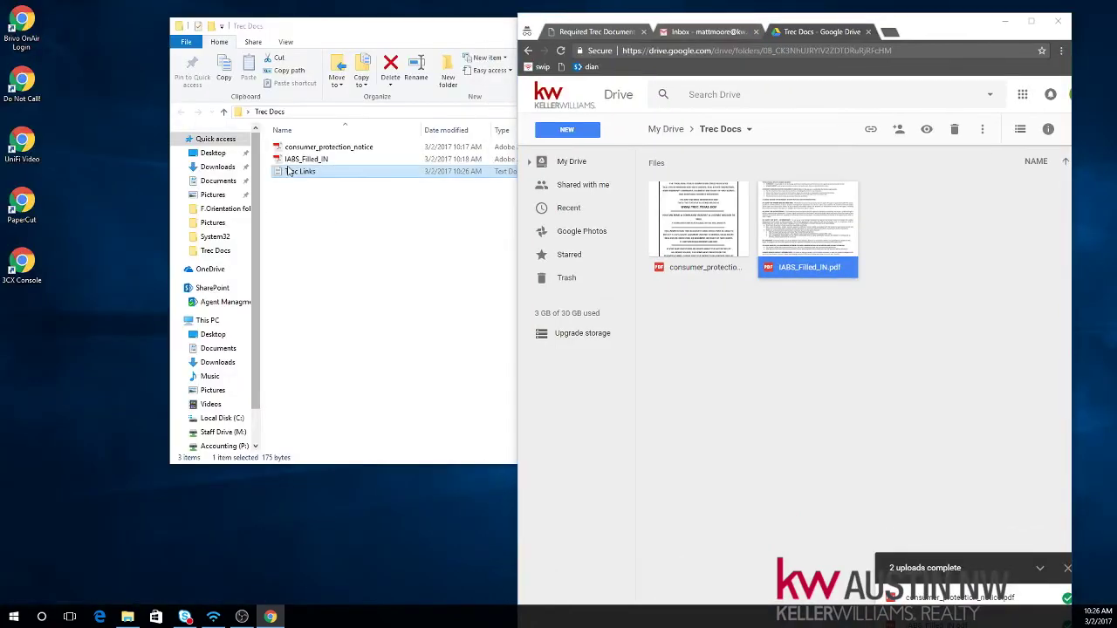
pyautogui.moveTo(290, 171); pyautogui.dragTo(838, 374)
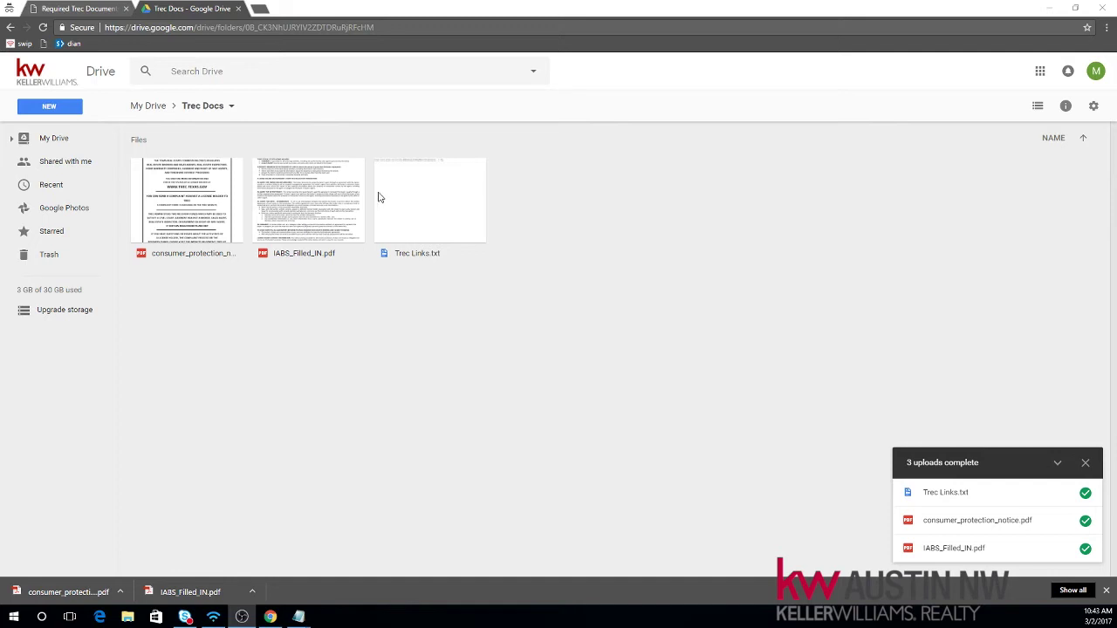
pyautogui.click(445, 218)
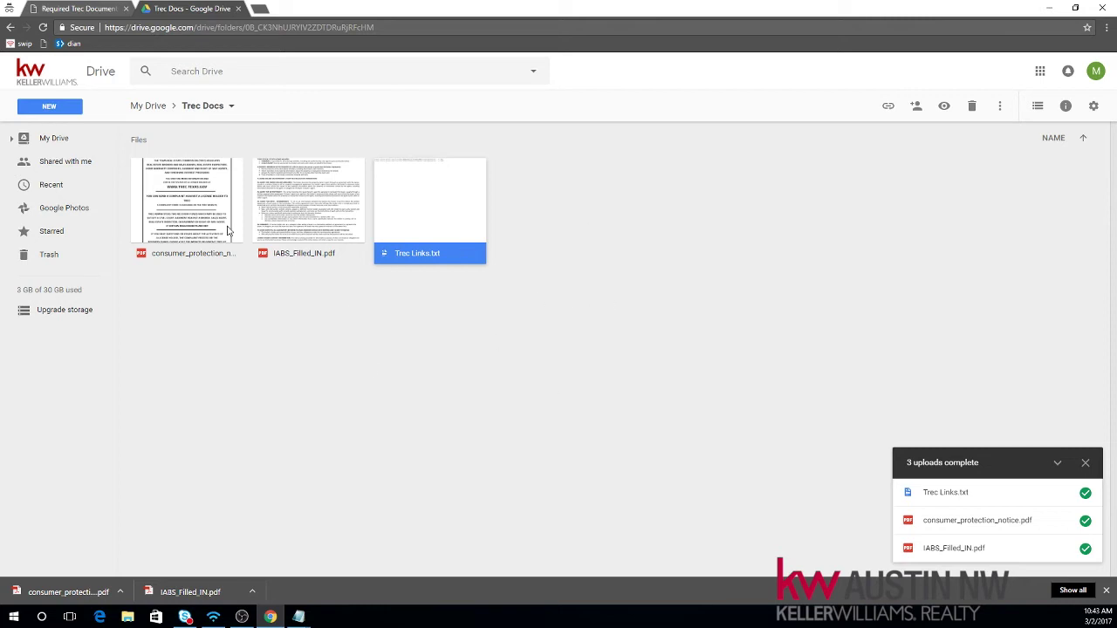
pyautogui.click(639, 228)
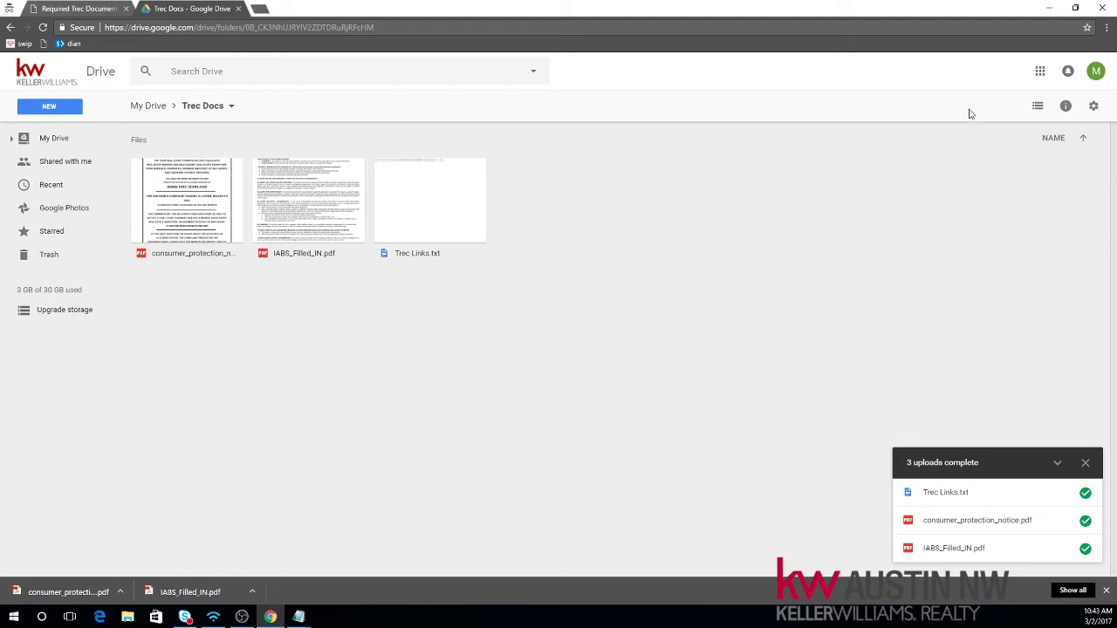
# Step: Open Gmail from the Google apps grid and scroll its general Settings page to Signature
pyautogui.click(1038, 77)
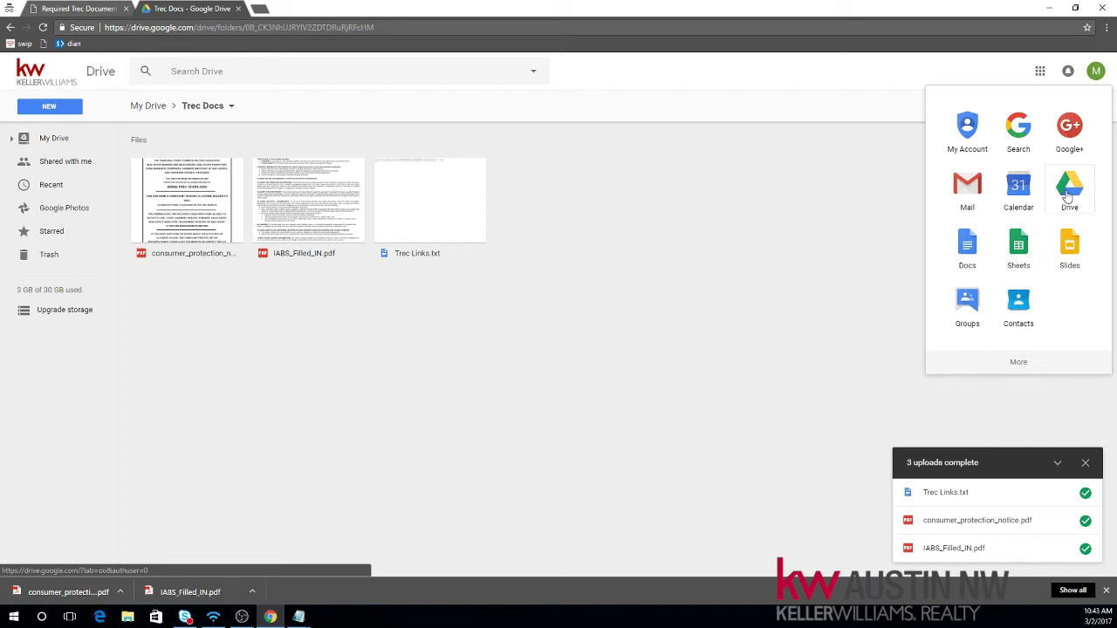
pyautogui.click(968, 196)
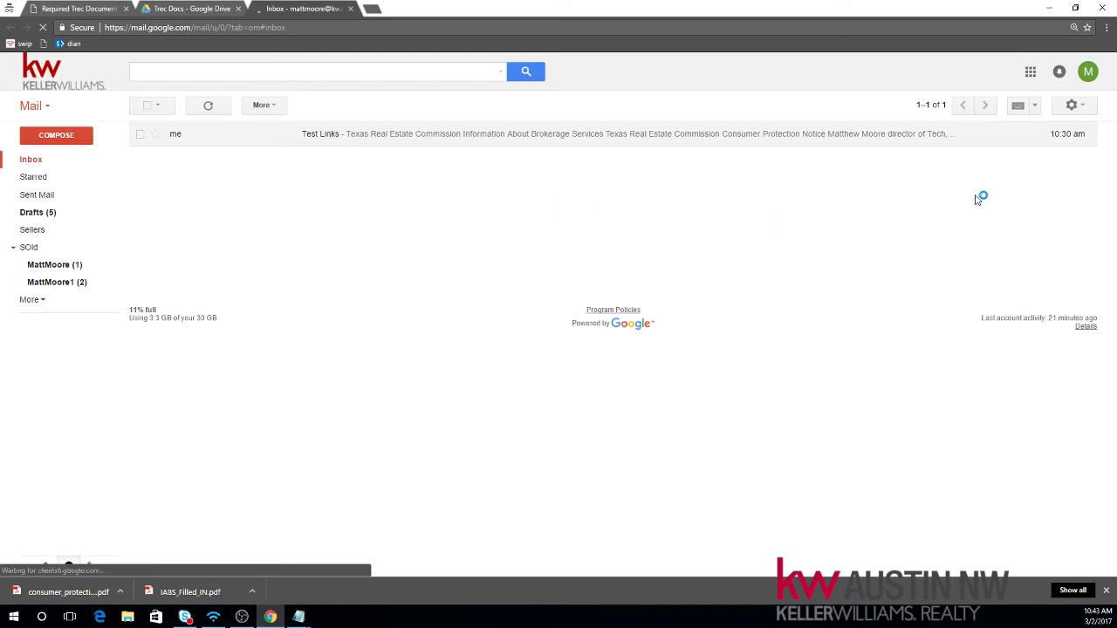
pyautogui.click(1082, 107)
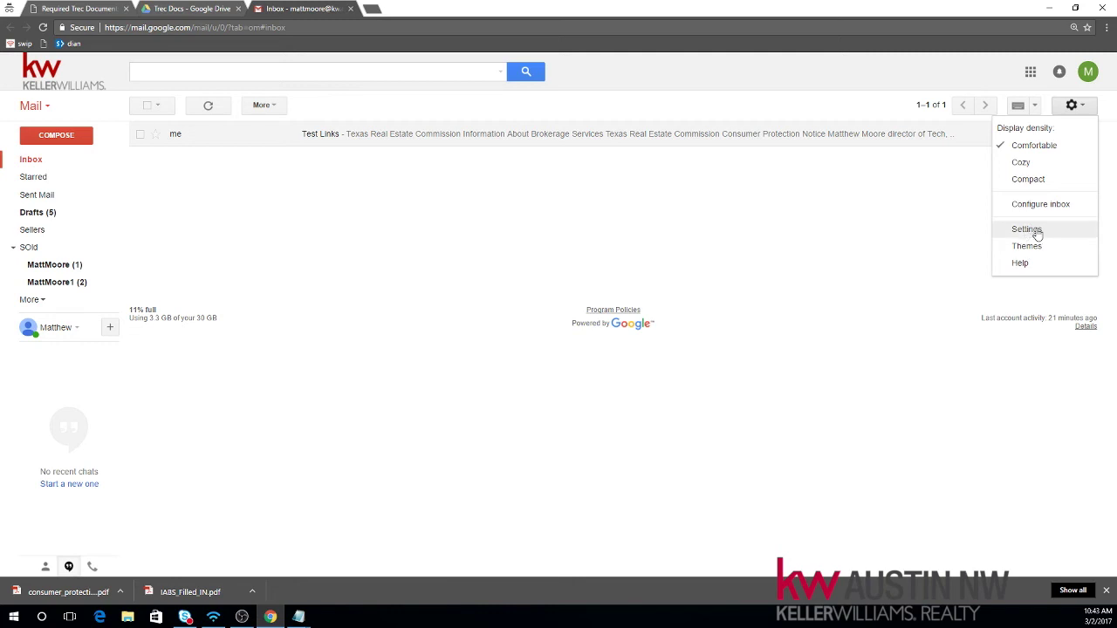
pyautogui.click(1035, 231)
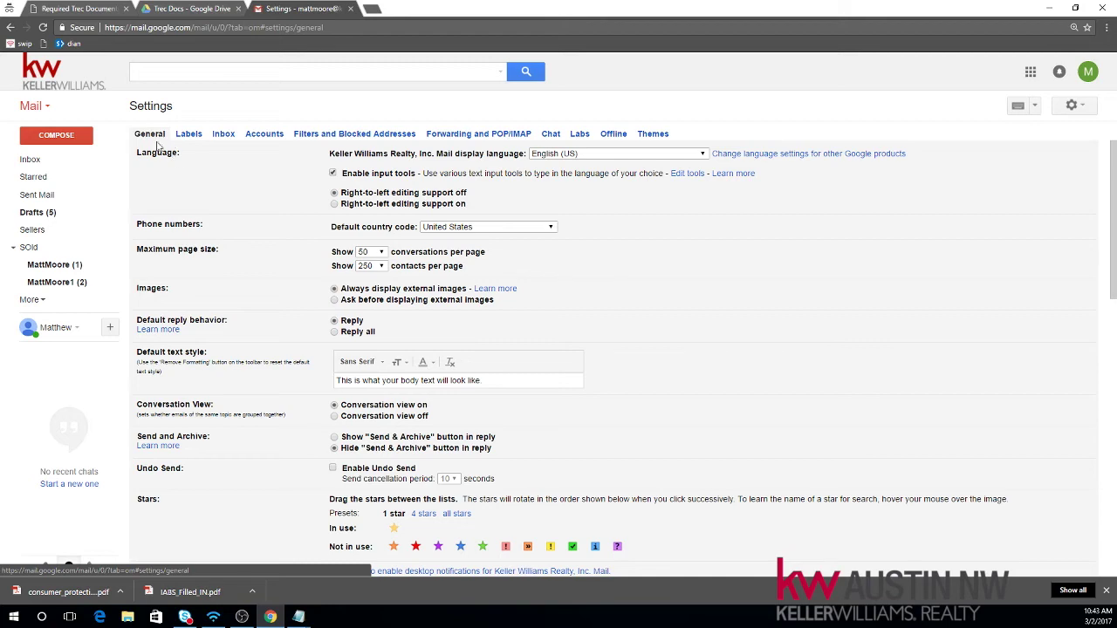
pyautogui.scroll(-5, 746, 320)
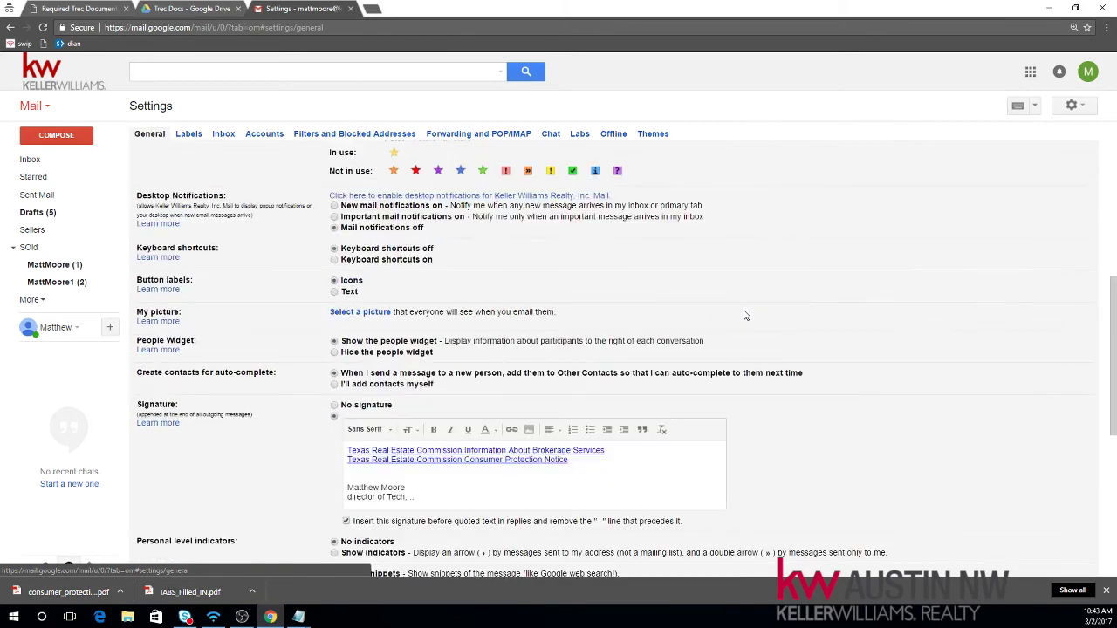
# Step: Replace the old signature with the two Texas Real Estate Commission title lines and select the first
pyautogui.moveTo(443, 340)
pyautogui.mouseDown()
pyautogui.moveTo(367, 330)
pyautogui.moveTo(303, 303)
pyautogui.mouseUp()
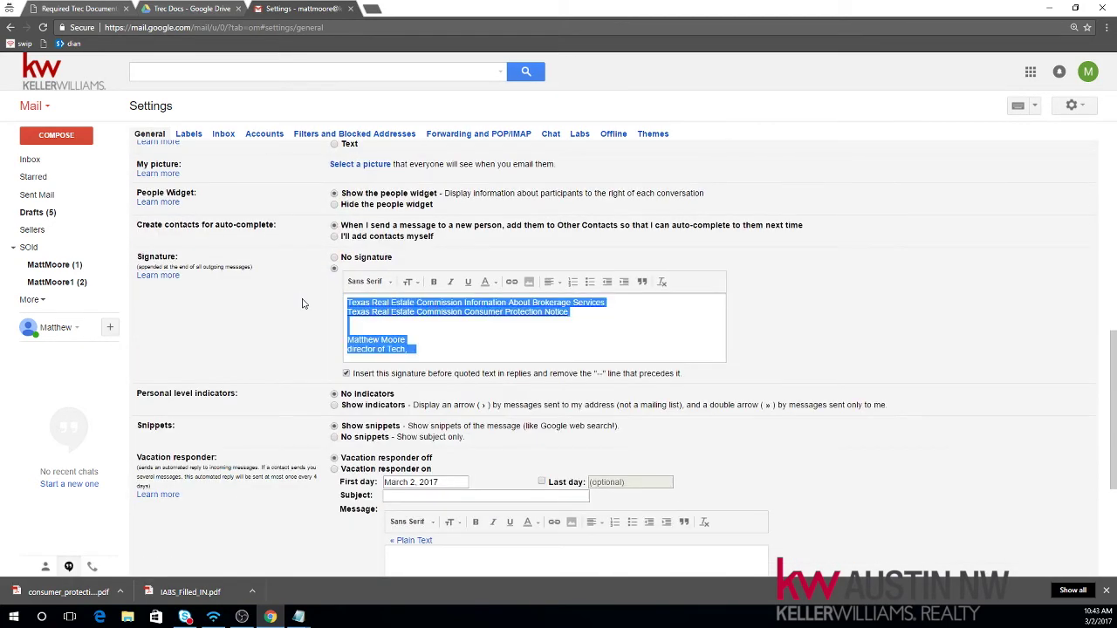
pyautogui.press('BackSpace')
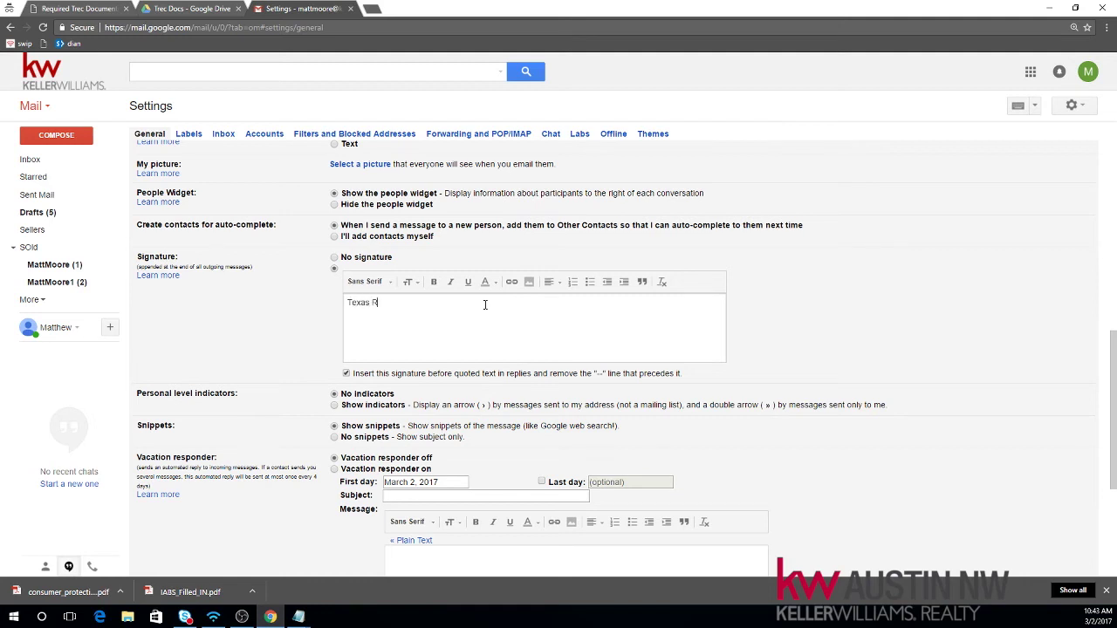
pyautogui.write('state Commission Consumer P')
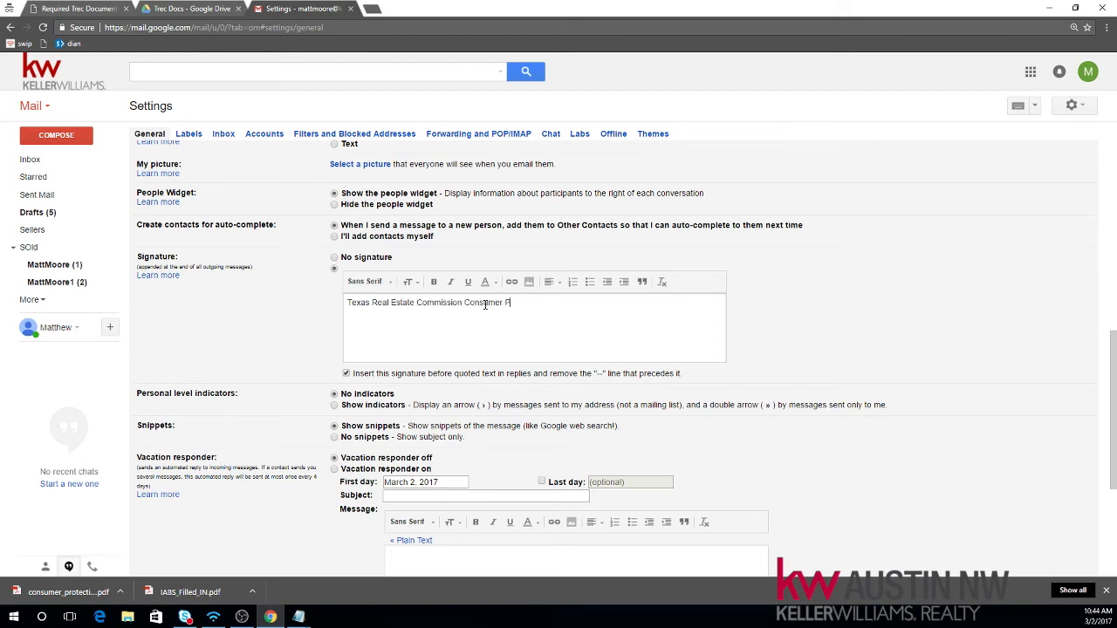
pyautogui.write('rotection Notic')
pyautogui.write('e Texas Real')
pyautogui.write(' Estate Co')
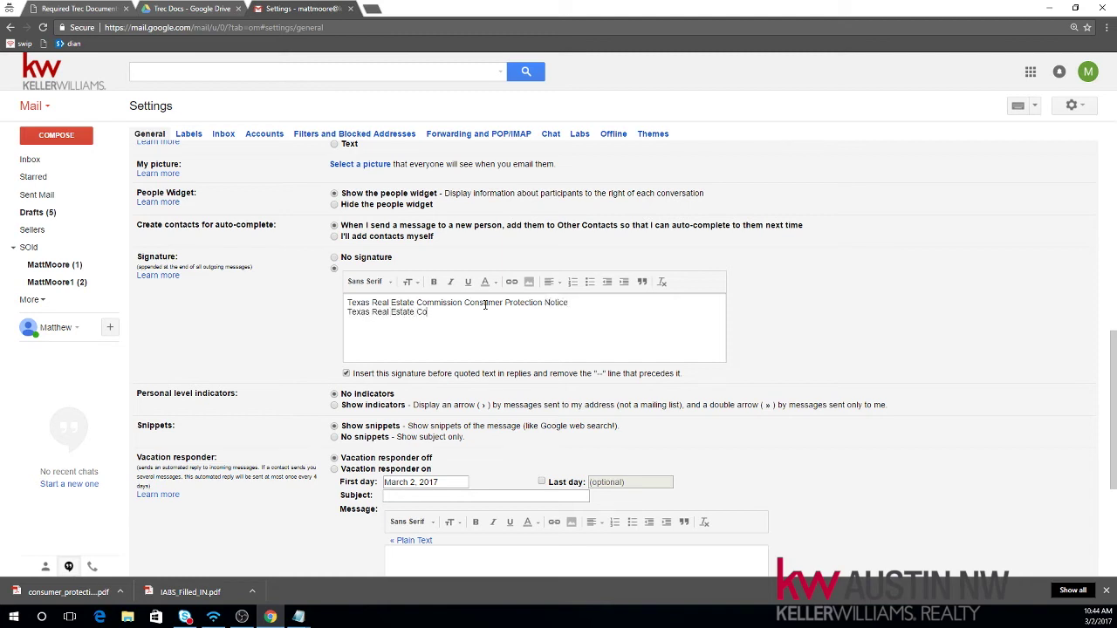
pyautogui.write('mmission Information About Bro')
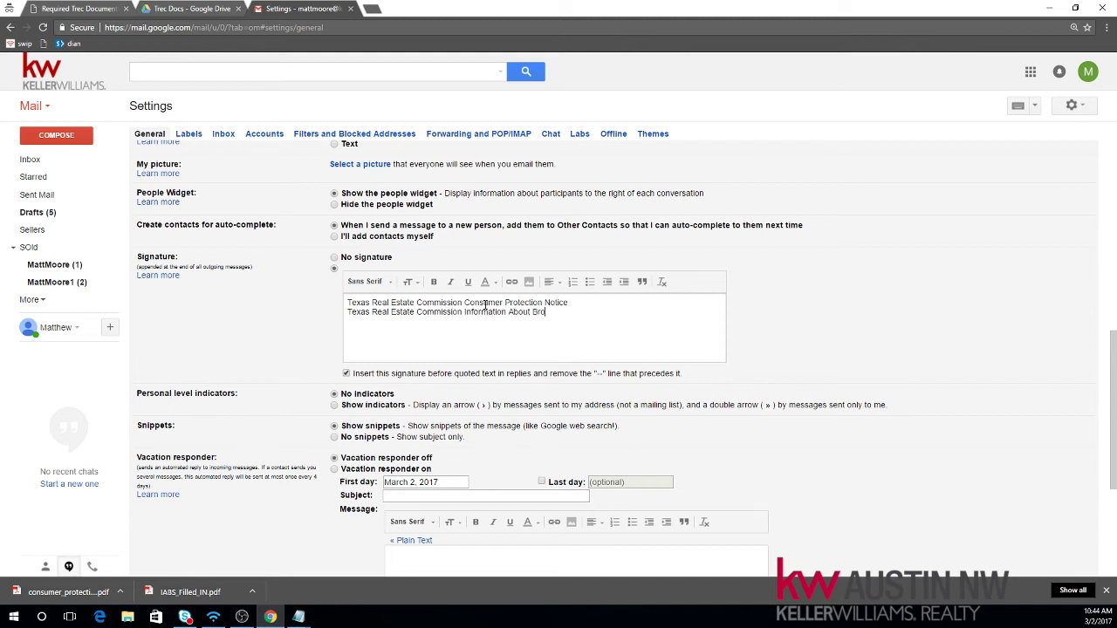
pyautogui.write('kerage Services')
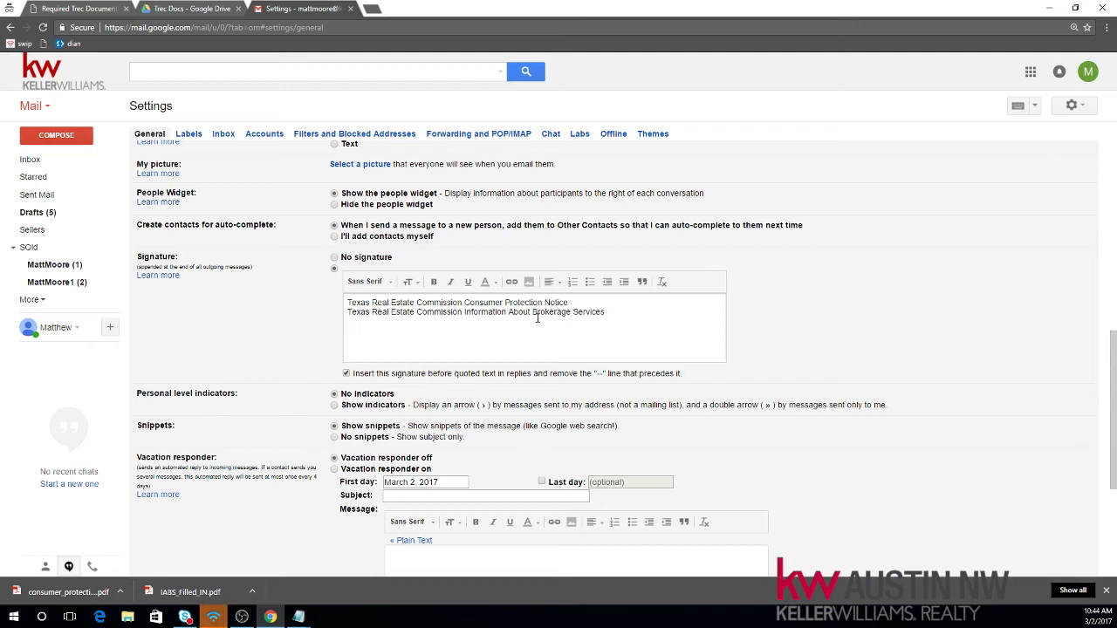
pyautogui.moveTo(568, 302); pyautogui.dragTo(346, 304)
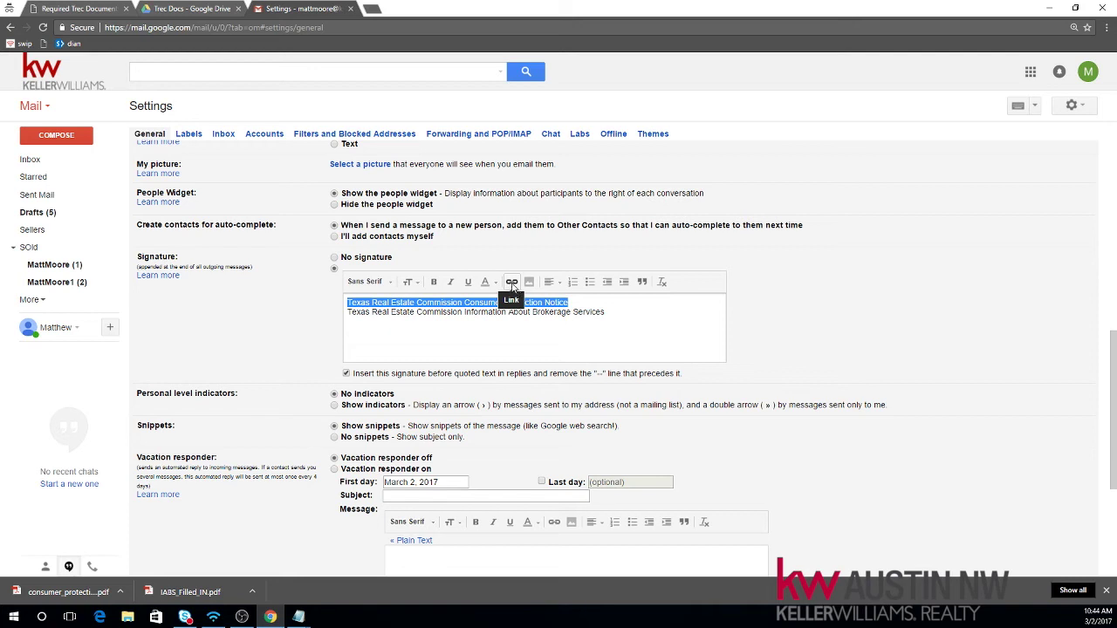
# Step: Start a link on the selected line and copy the first Drive URL from the Trec Links file
pyautogui.click(513, 284)
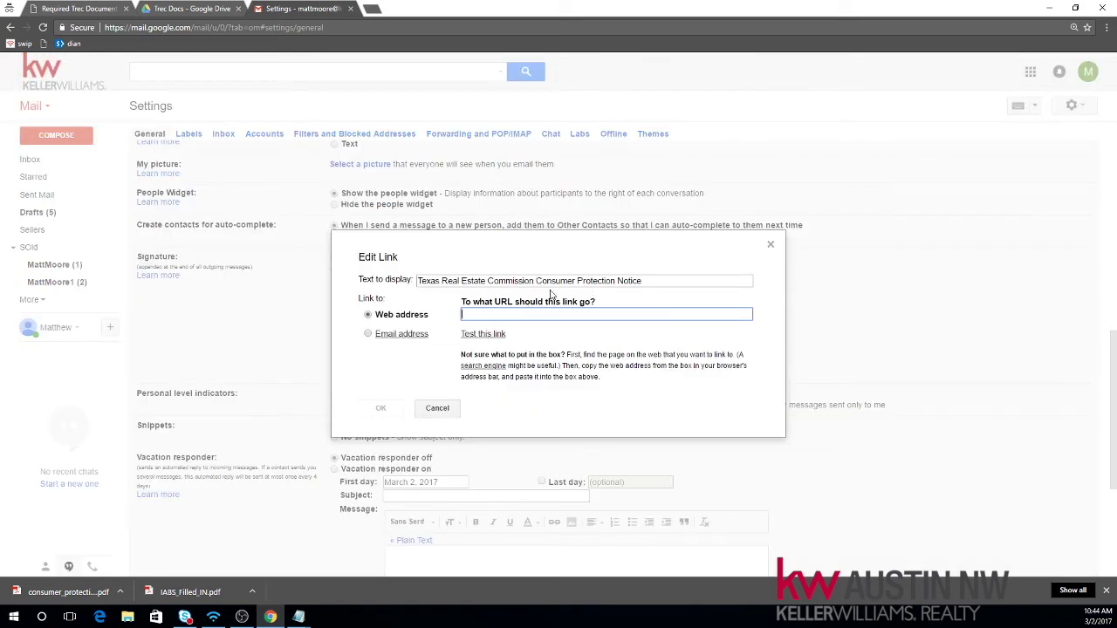
pyautogui.click(1049, 7)
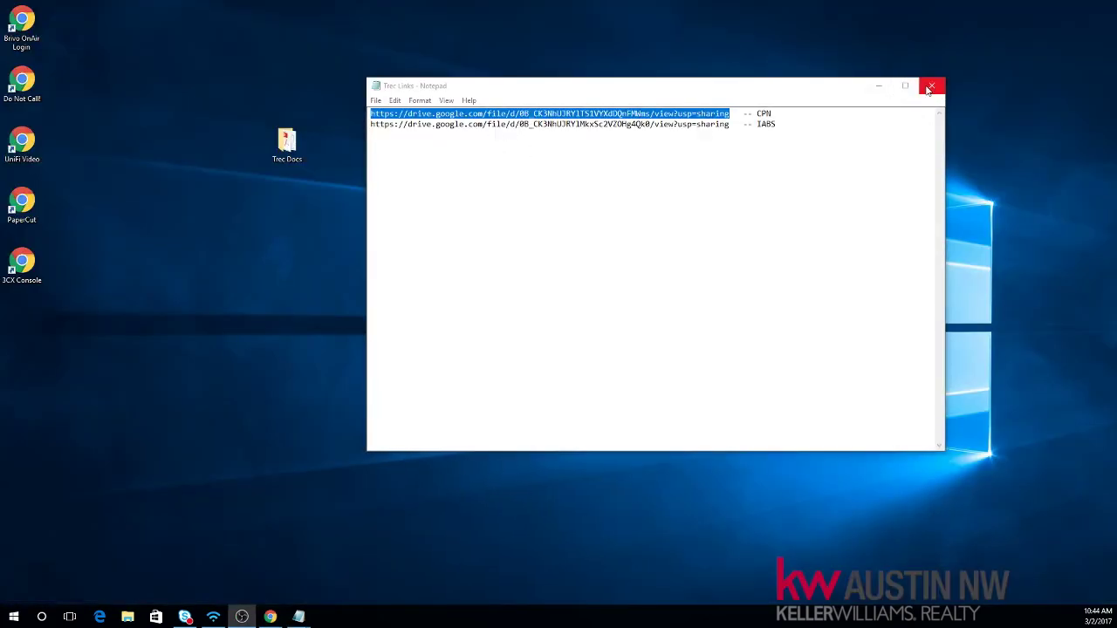
pyautogui.click(931, 85)
pyautogui.doubleClick(306, 146)
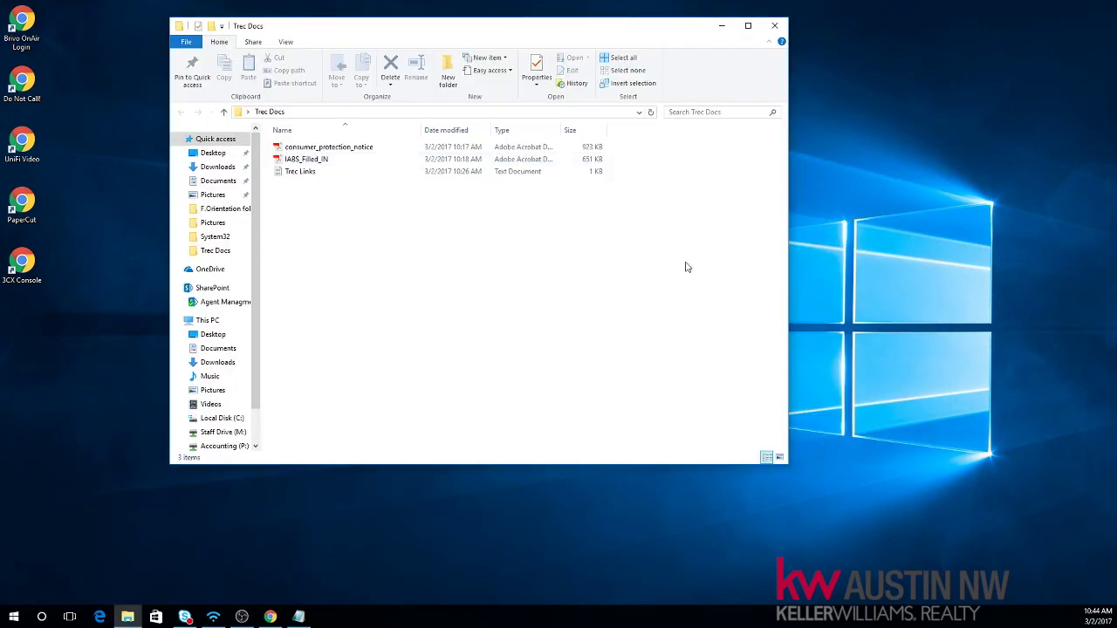
pyautogui.click(293, 173)
pyautogui.doubleClick(295, 172)
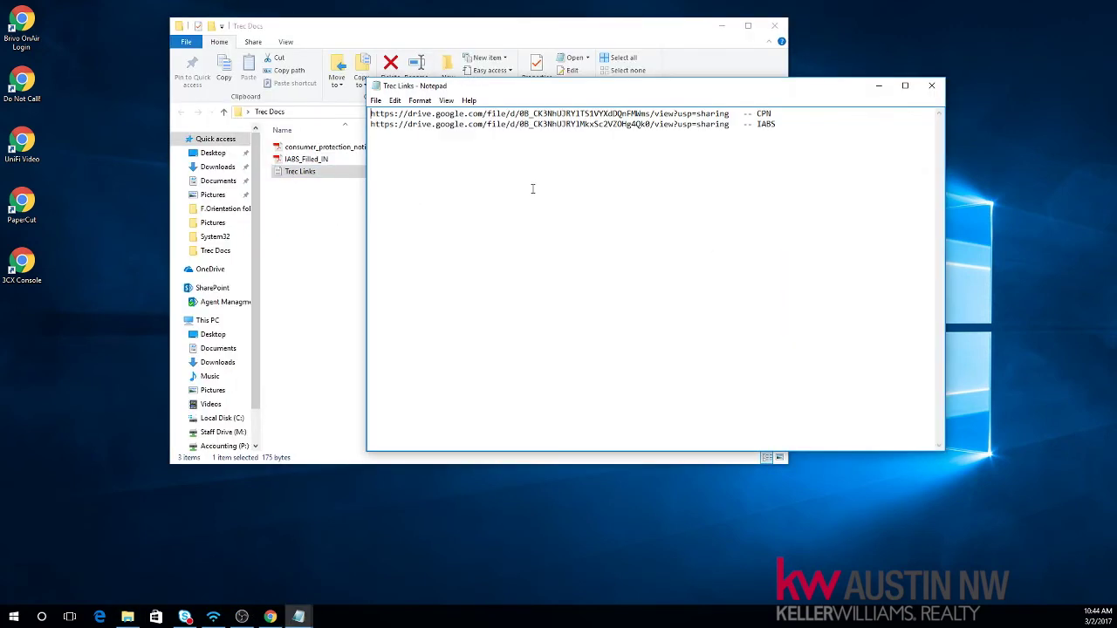
pyautogui.moveTo(733, 114); pyautogui.dragTo(371, 114)
pyautogui.click(692, 114)
pyautogui.rightClick(397, 114)
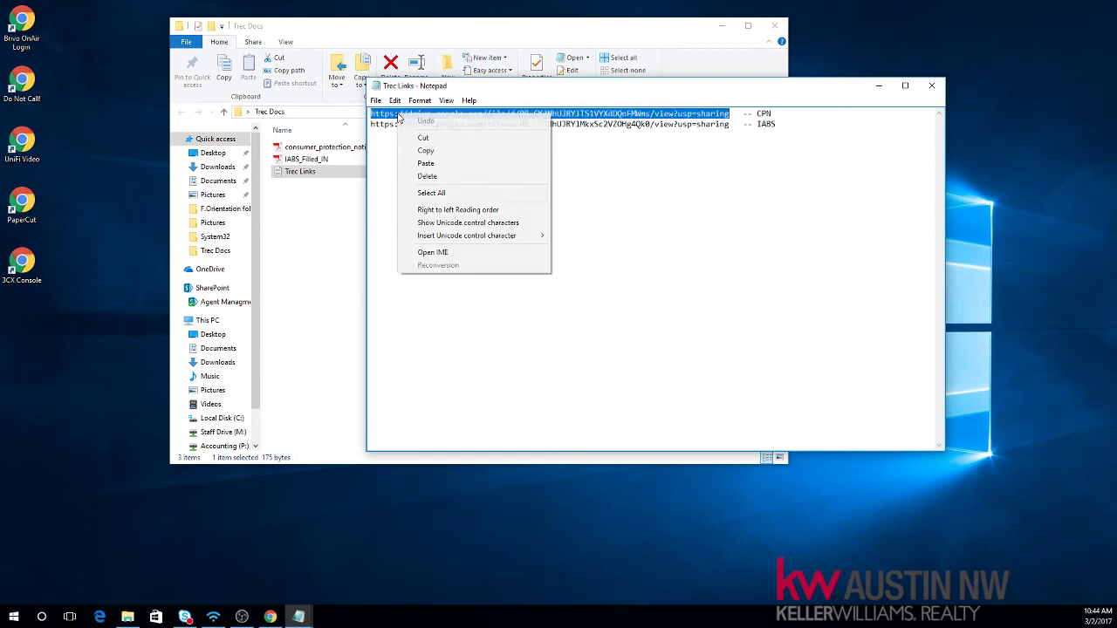
pyautogui.click(423, 151)
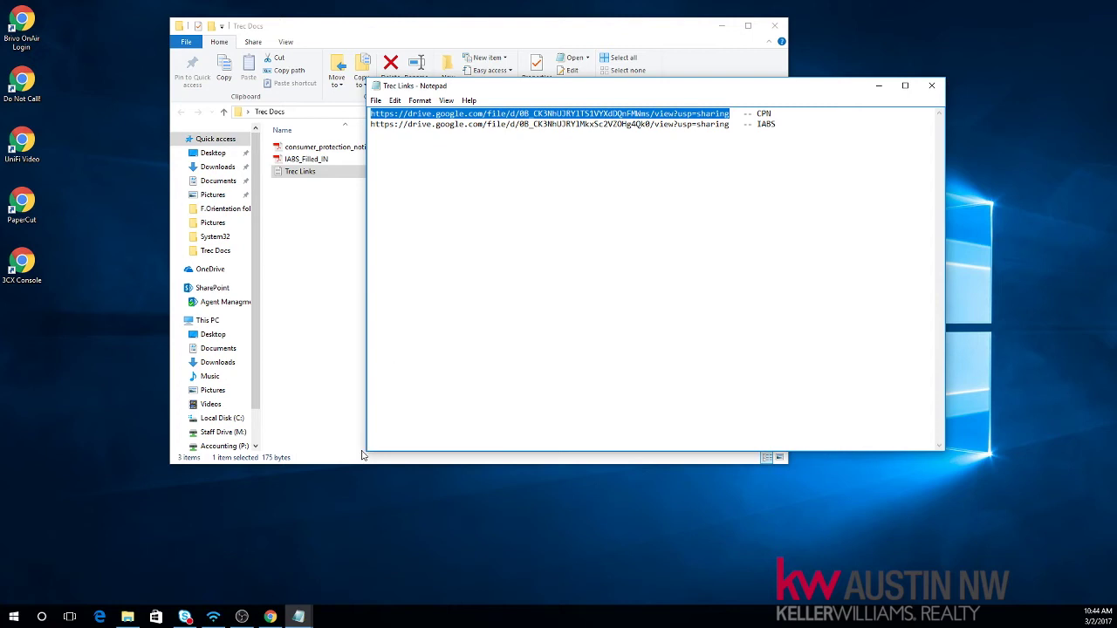
# Step: Paste that URL as the Consumer Protection Notice line's link address and confirm it
pyautogui.click(271, 617)
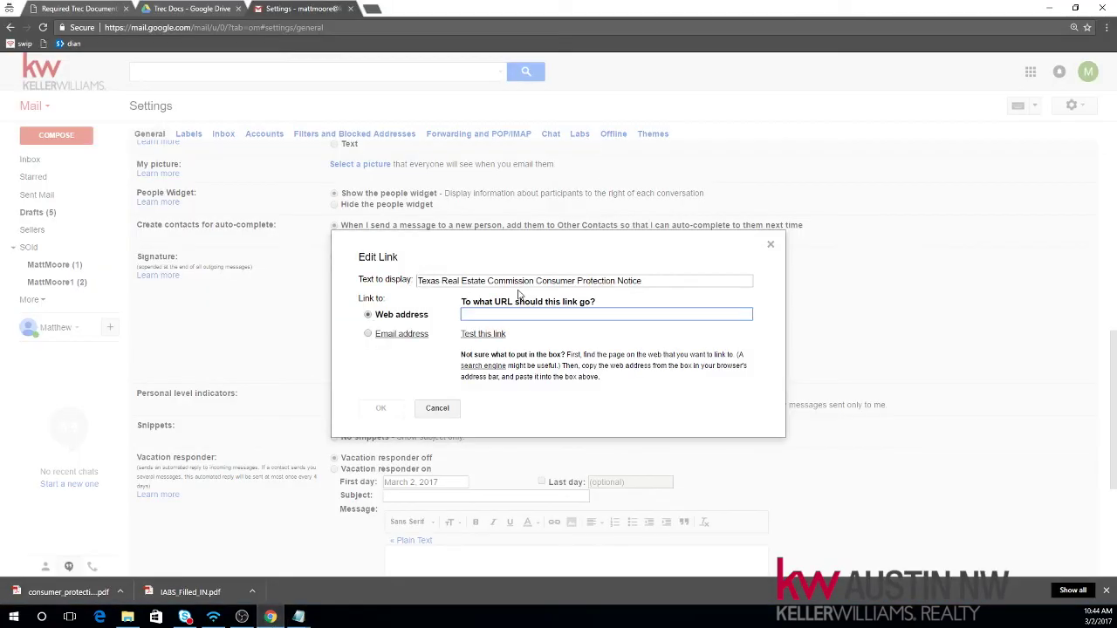
pyautogui.rightClick(473, 315)
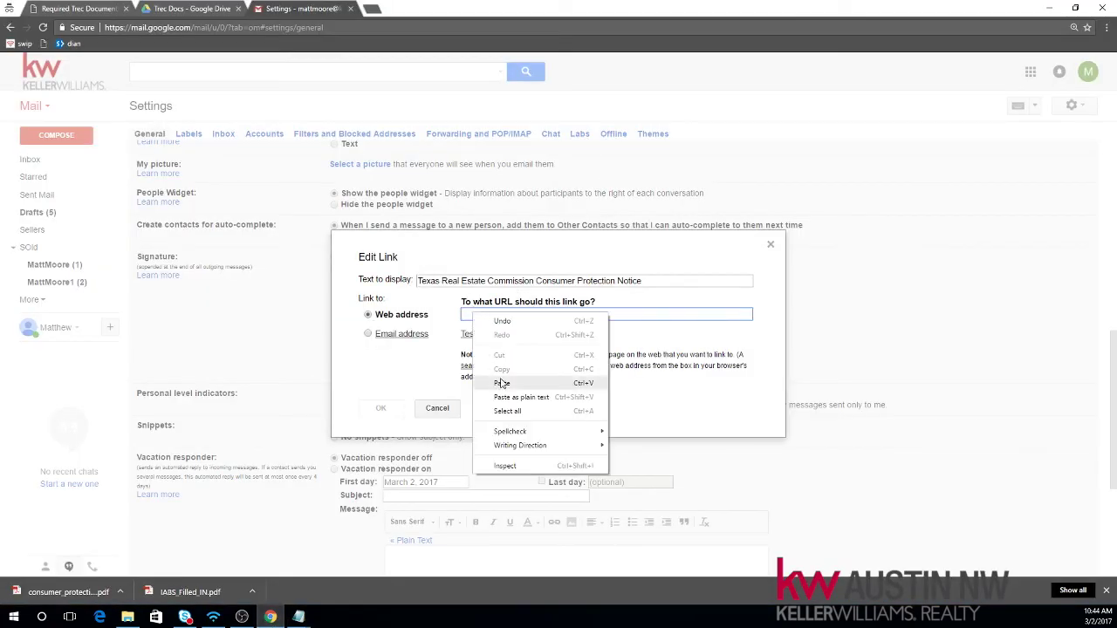
pyautogui.click(502, 383)
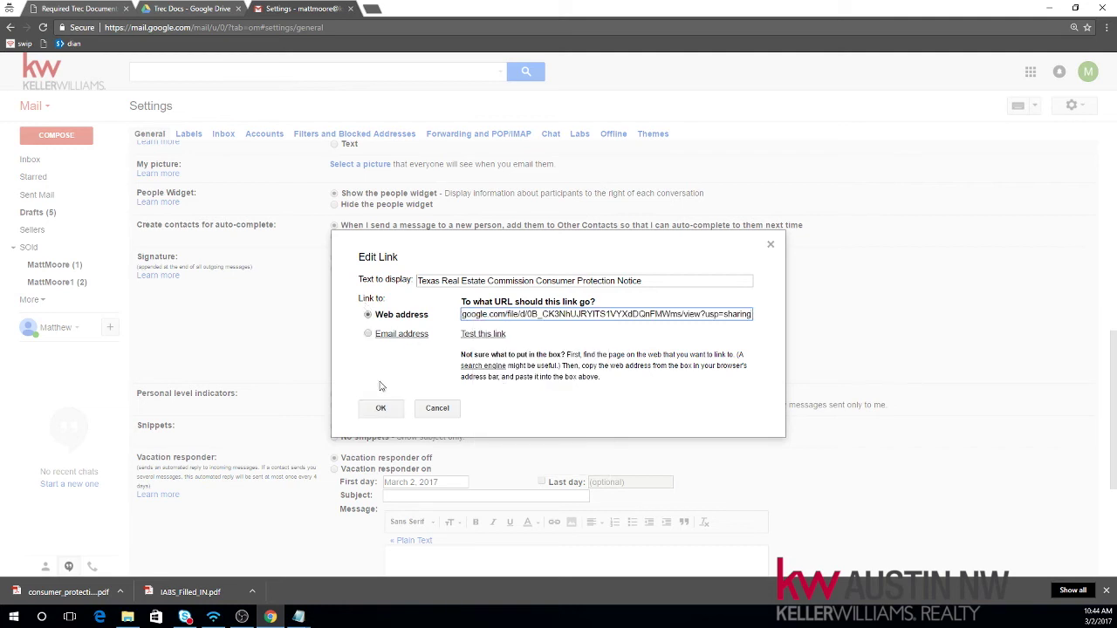
pyautogui.click(385, 413)
pyautogui.press('Return')
pyautogui.hotkey('ctrl', 'v')
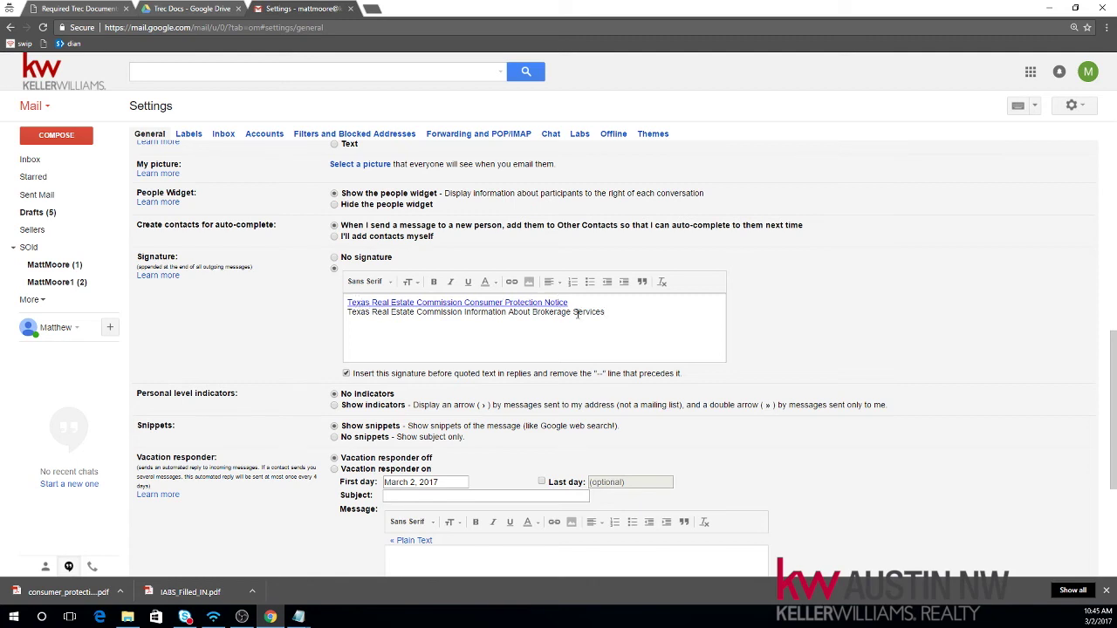
# Step: Link the Information About Brokerage Services line to the second Drive URL copied from Trec Links
pyautogui.moveTo(599, 312); pyautogui.dragTo(346, 316)
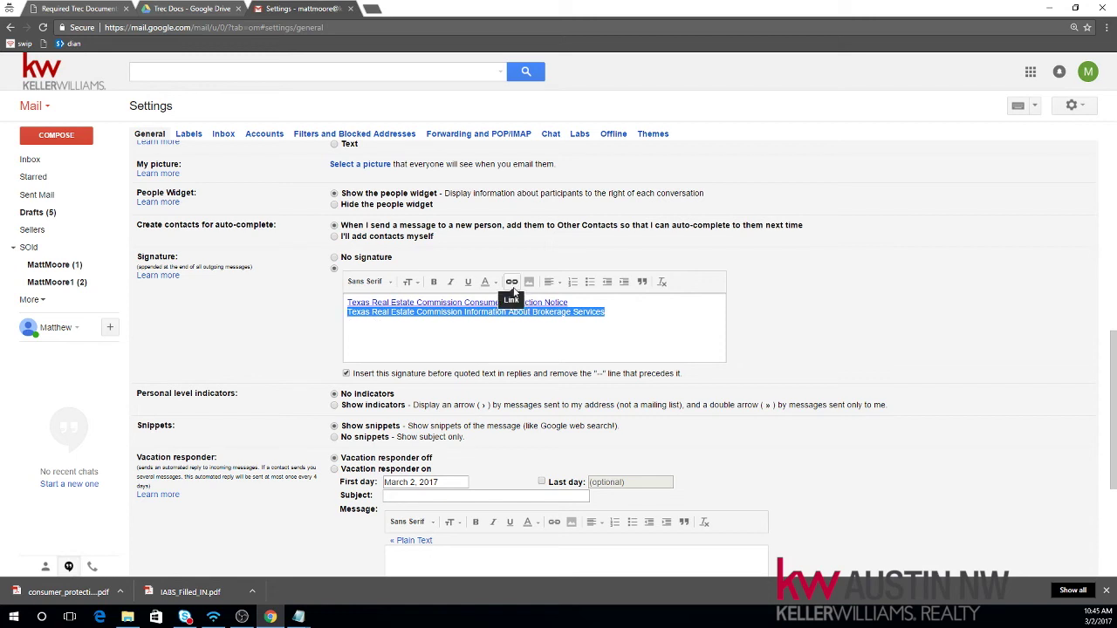
pyautogui.click(512, 291)
pyautogui.click(1050, 8)
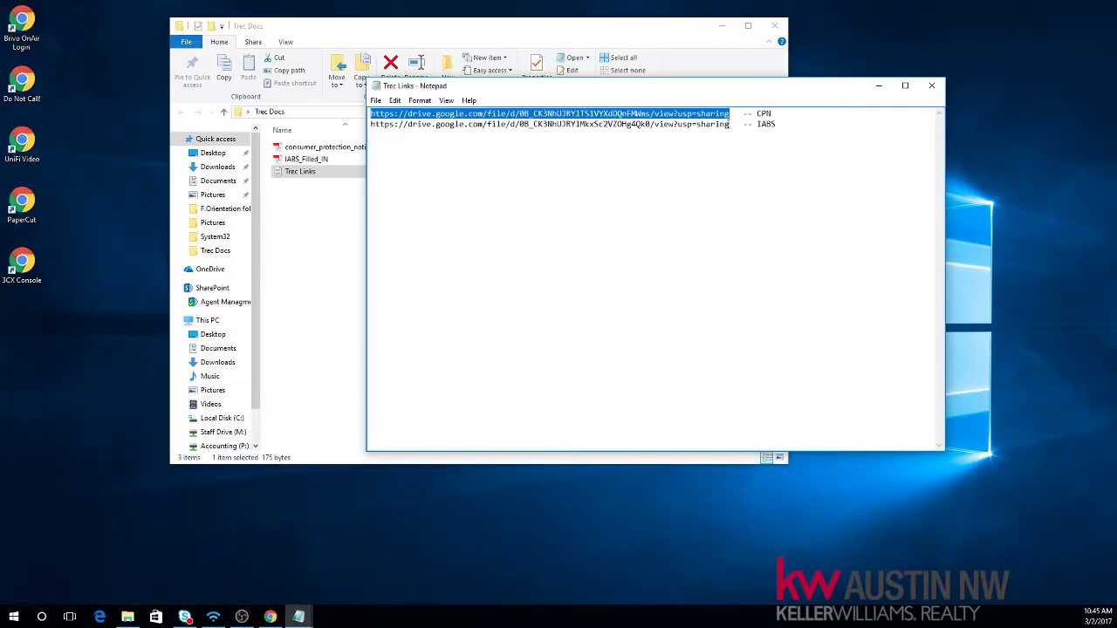
pyautogui.moveTo(730, 124); pyautogui.dragTo(370, 125)
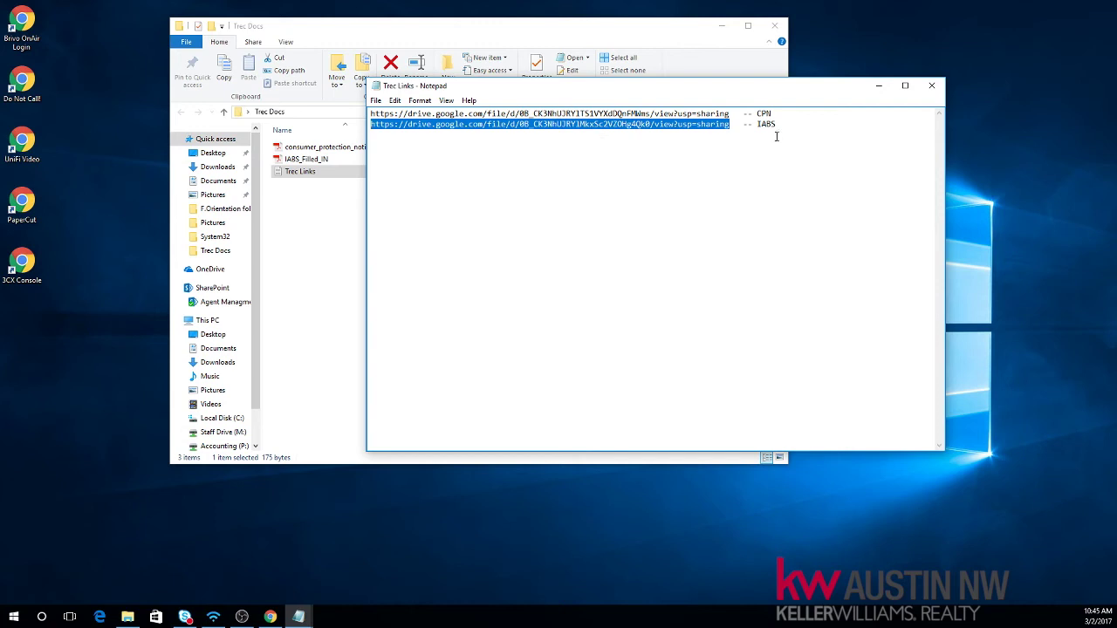
pyautogui.rightClick(546, 125)
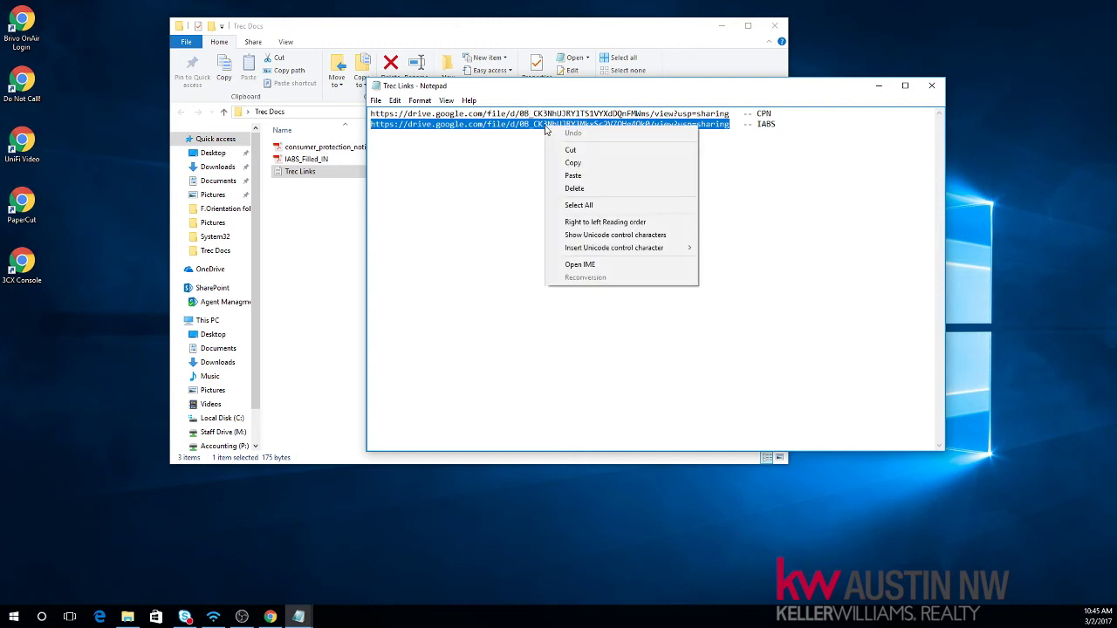
pyautogui.click(576, 165)
pyautogui.click(271, 617)
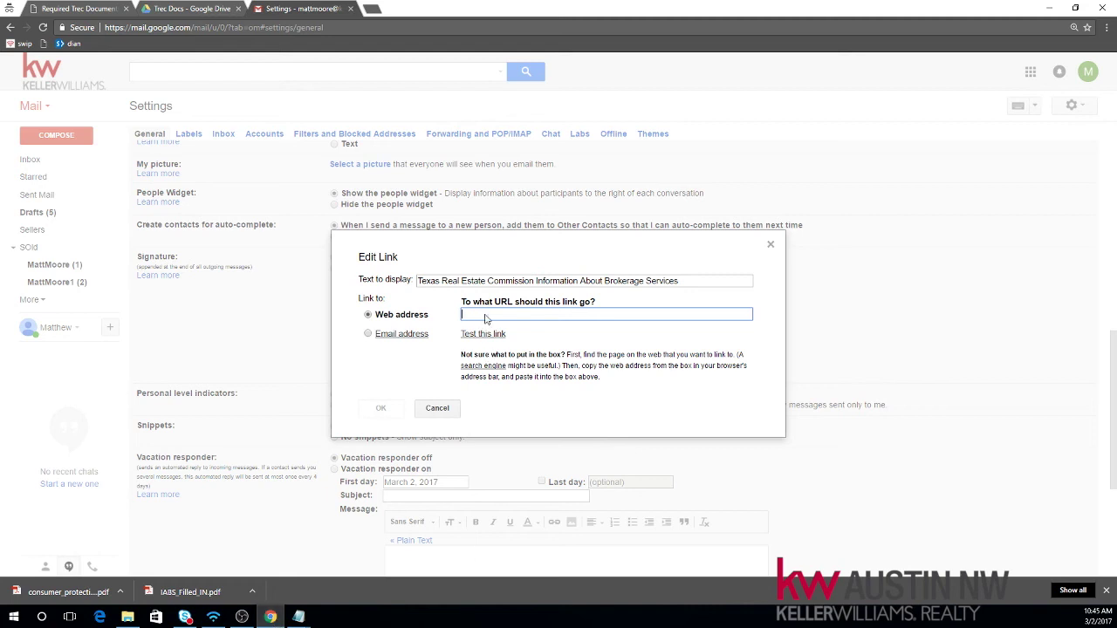
pyautogui.rightClick(485, 316)
pyautogui.click(531, 385)
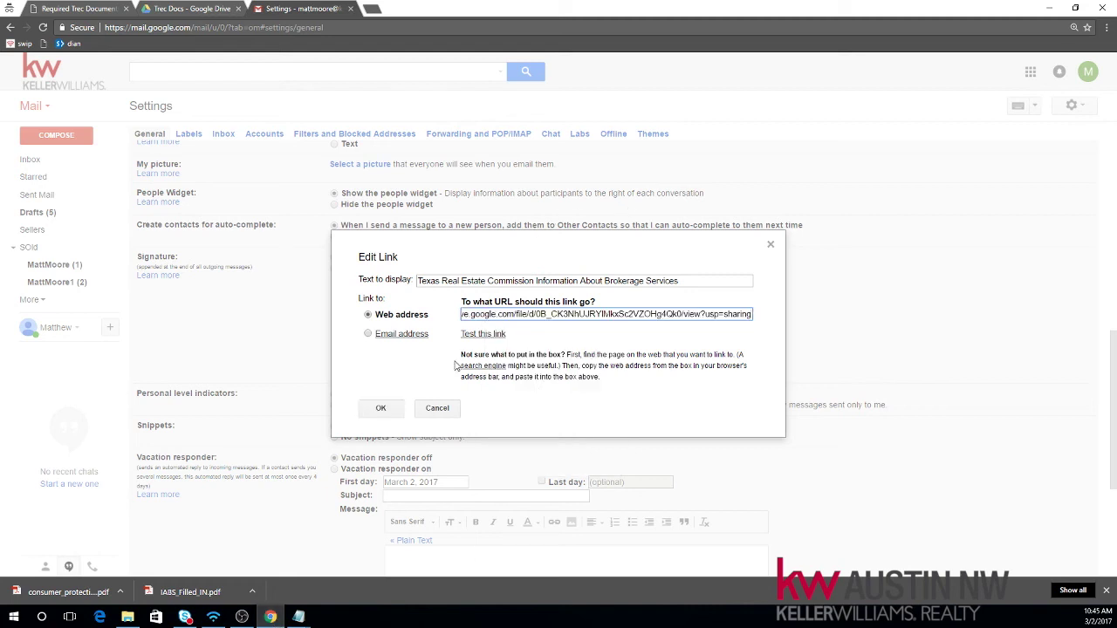
pyautogui.click(380, 409)
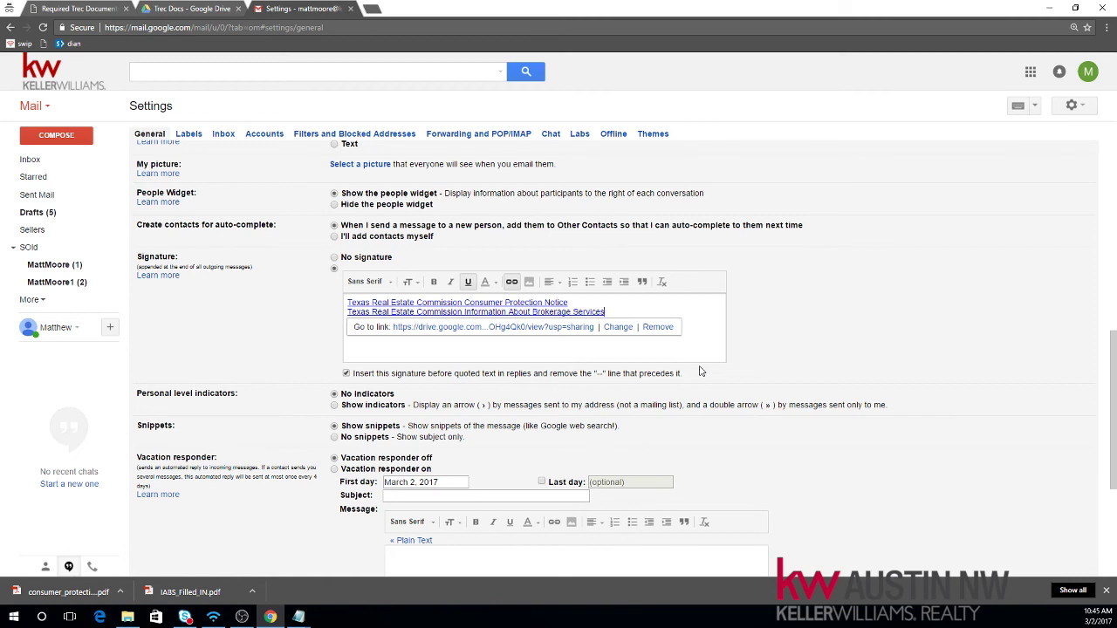
pyautogui.click(365, 333)
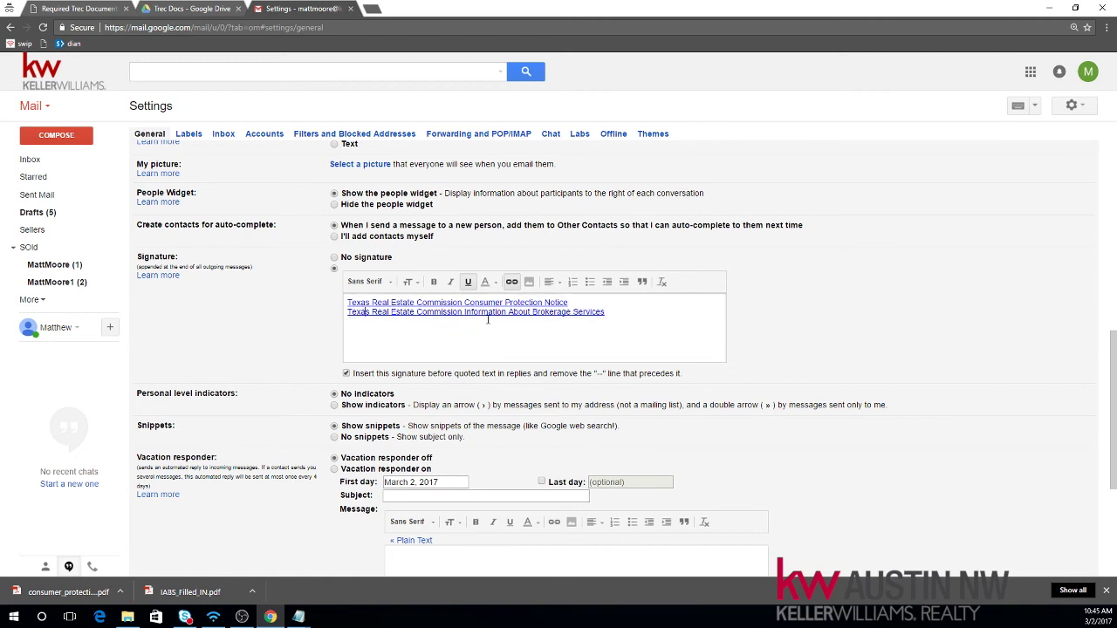
# Step: Add the sender's full name and e-mail address on two new lines beneath the links
pyautogui.press('Return')
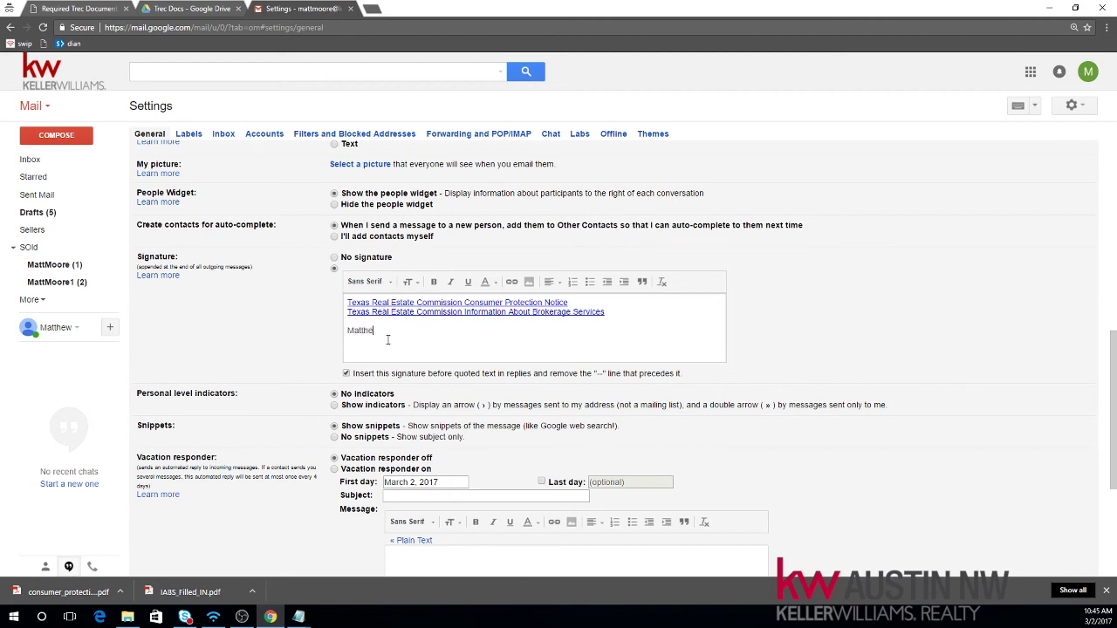
pyautogui.press('Return')
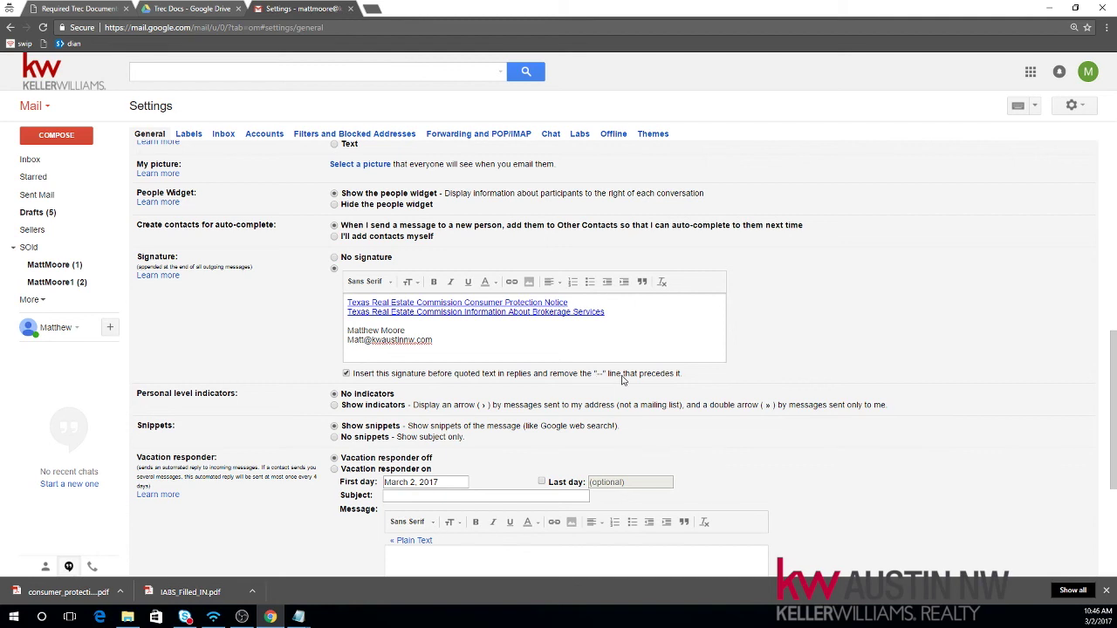
# Step: Remove the stray blank line above the first link and save the signature changes
pyautogui.click(348, 303)
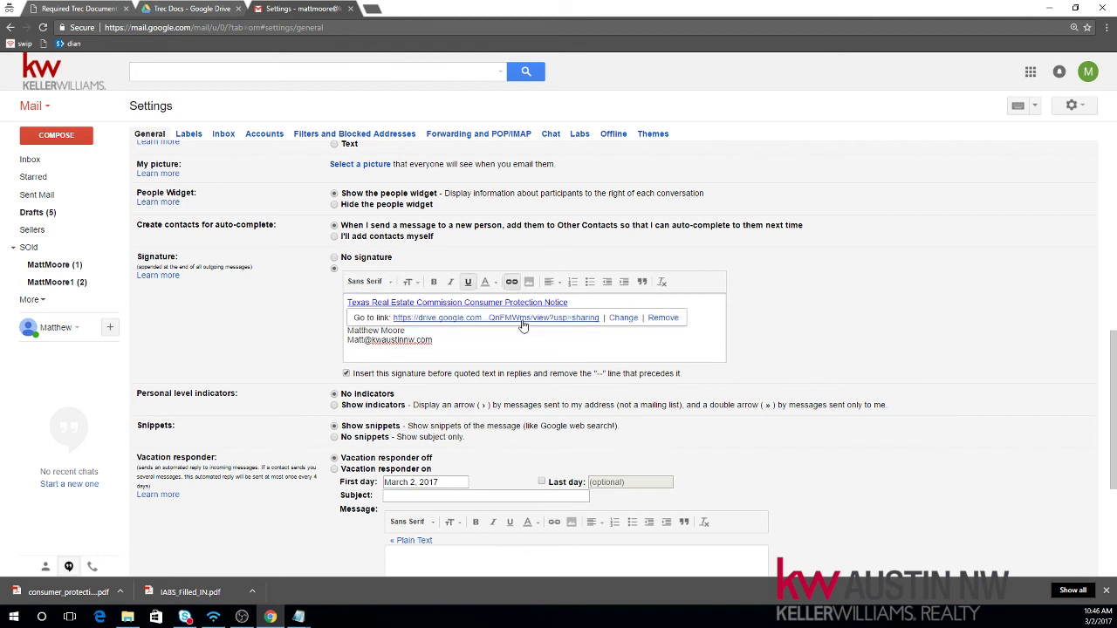
pyautogui.hotkey('ctrl', 'v')
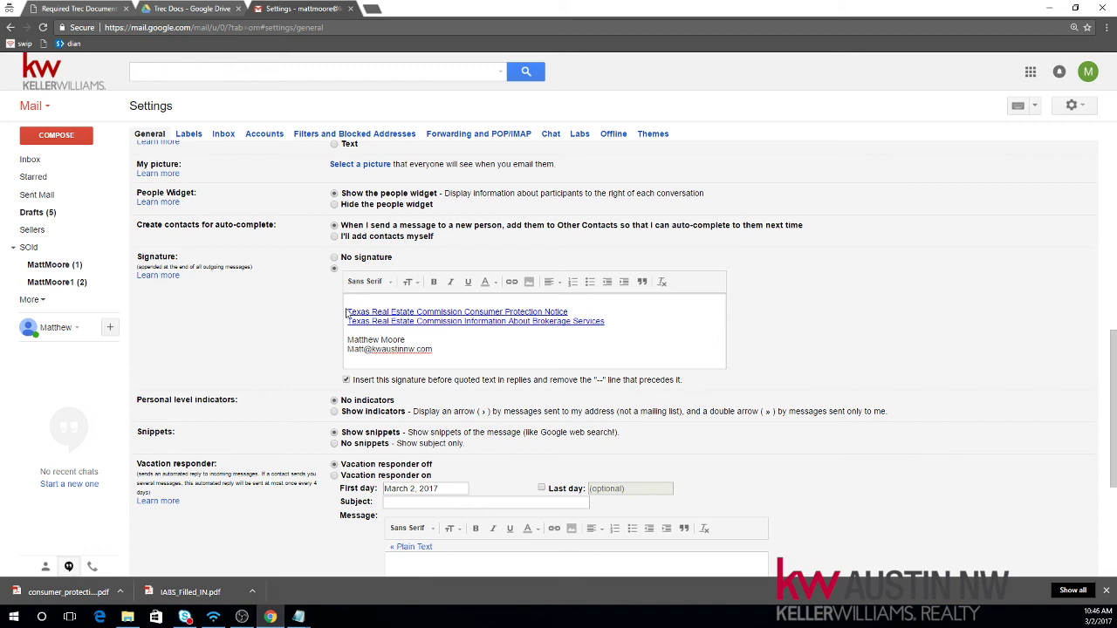
pyautogui.press('BackSpace')
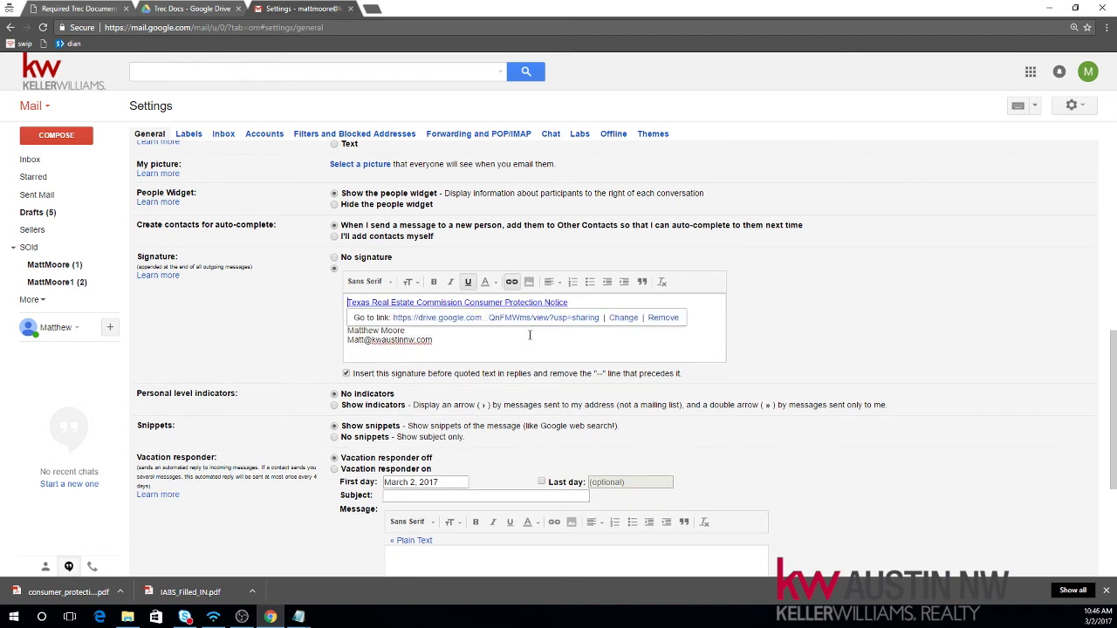
pyautogui.click(939, 378)
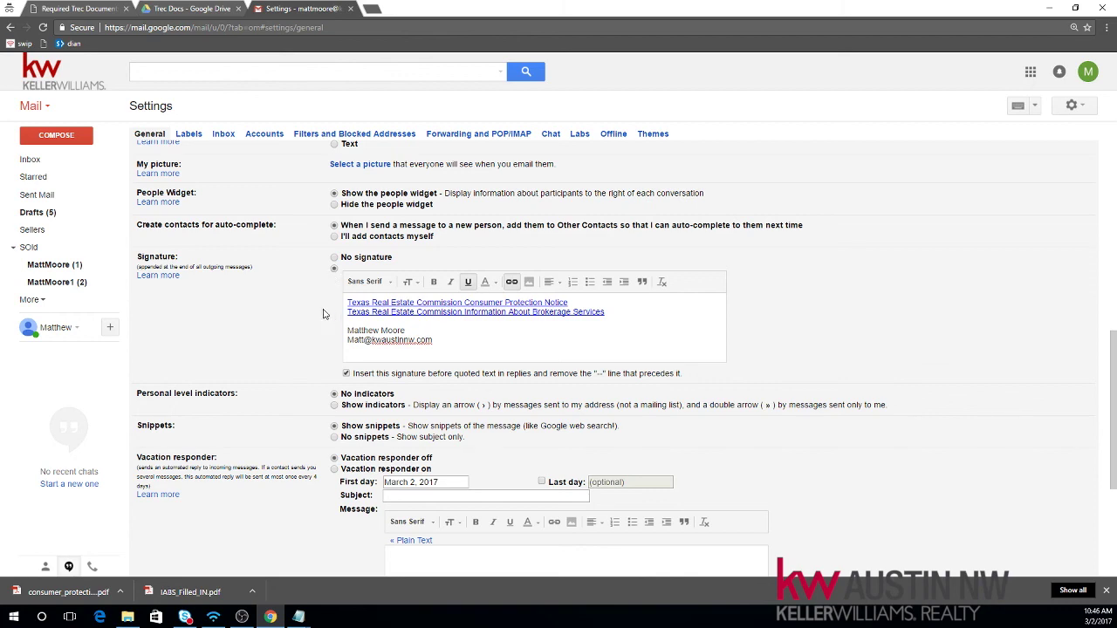
pyautogui.scroll(-3, 316, 309)
pyautogui.click(594, 424)
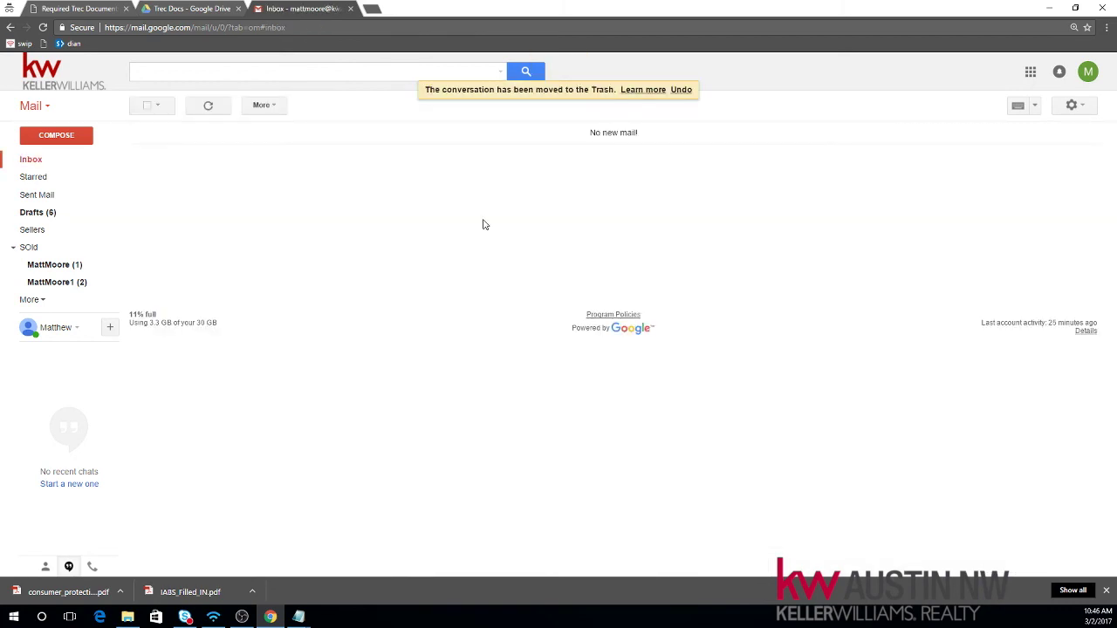
# Step: Send a test e-mail to your own address with the subject 'Testing Trec Link'
pyautogui.click(63, 138)
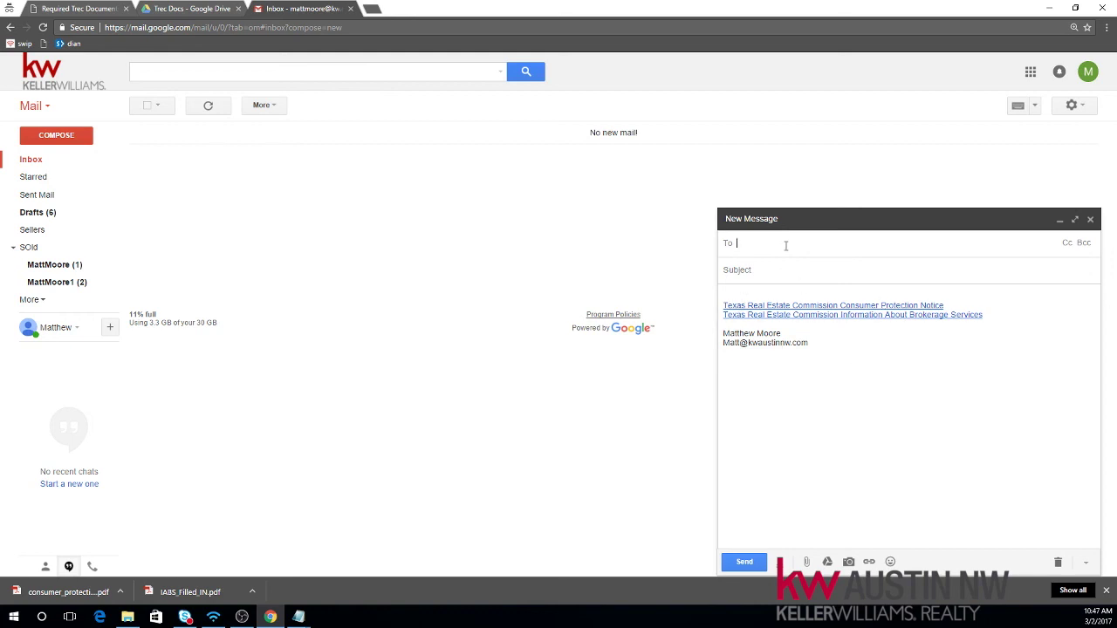
pyautogui.write('matt')
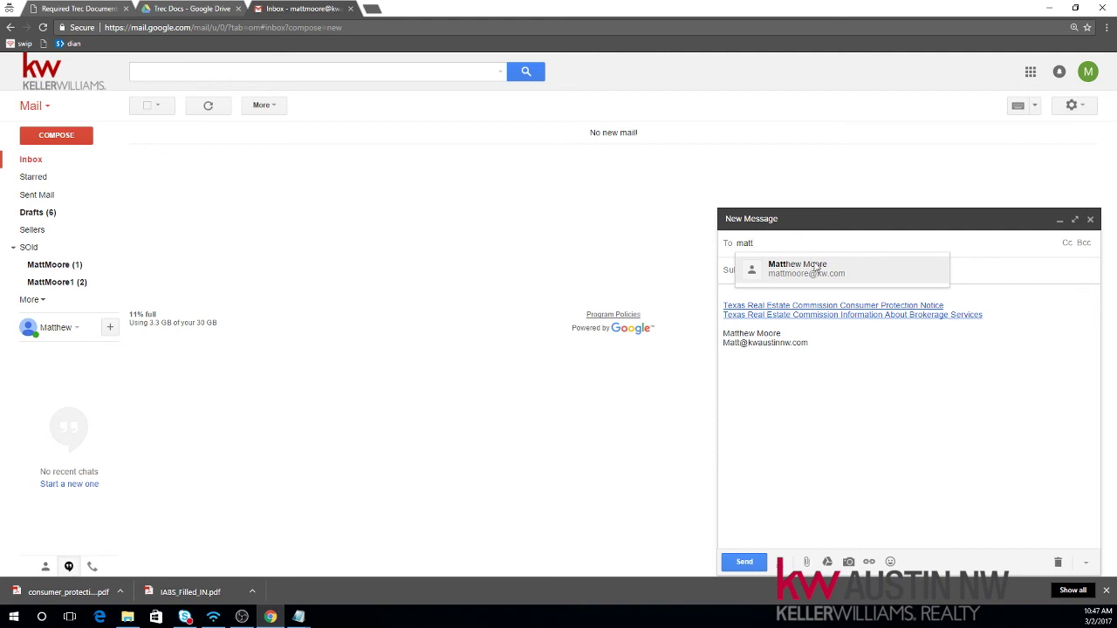
pyautogui.click(787, 270)
pyautogui.write('Tes')
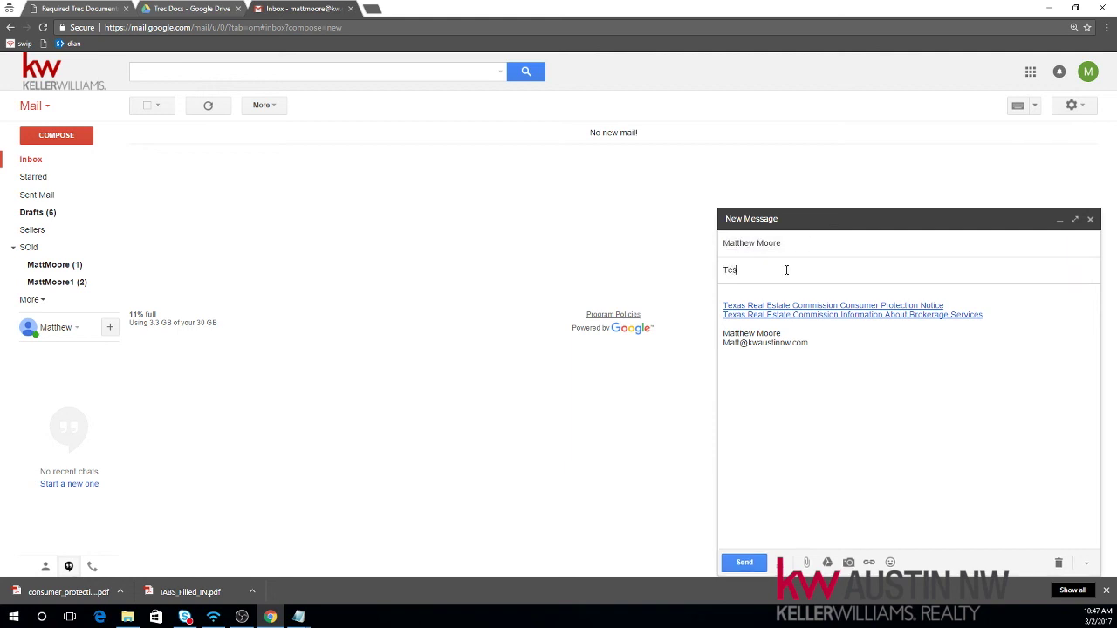
pyautogui.write('ting Trec Link')
pyautogui.click(748, 562)
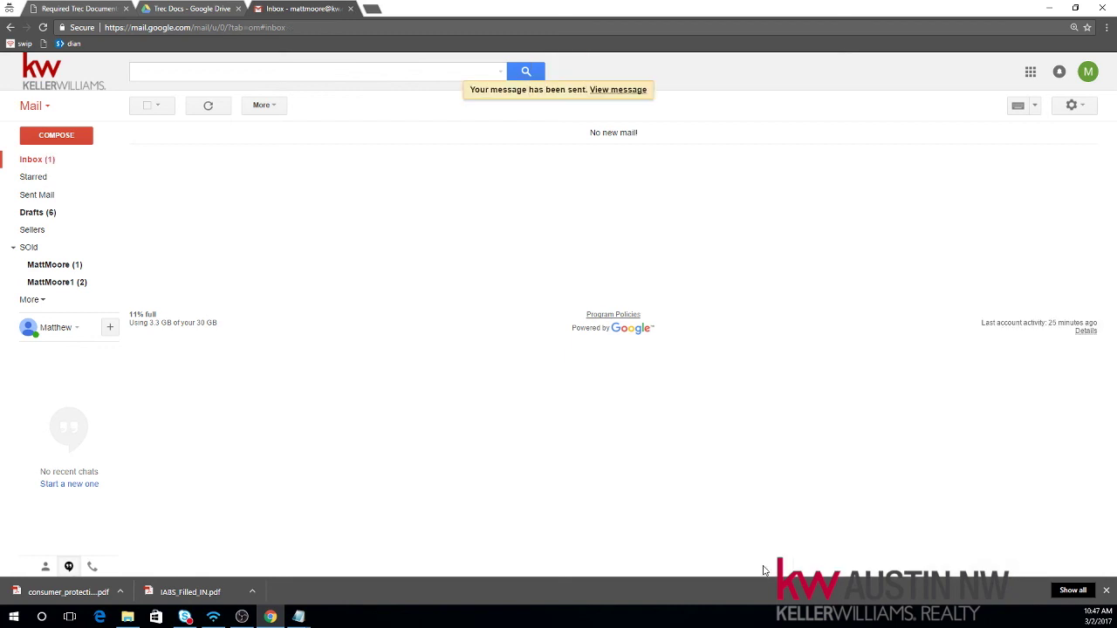
# Step: Open the Testing Trec Link message, open both signature PDF links, then close their tabs
pyautogui.click(41, 160)
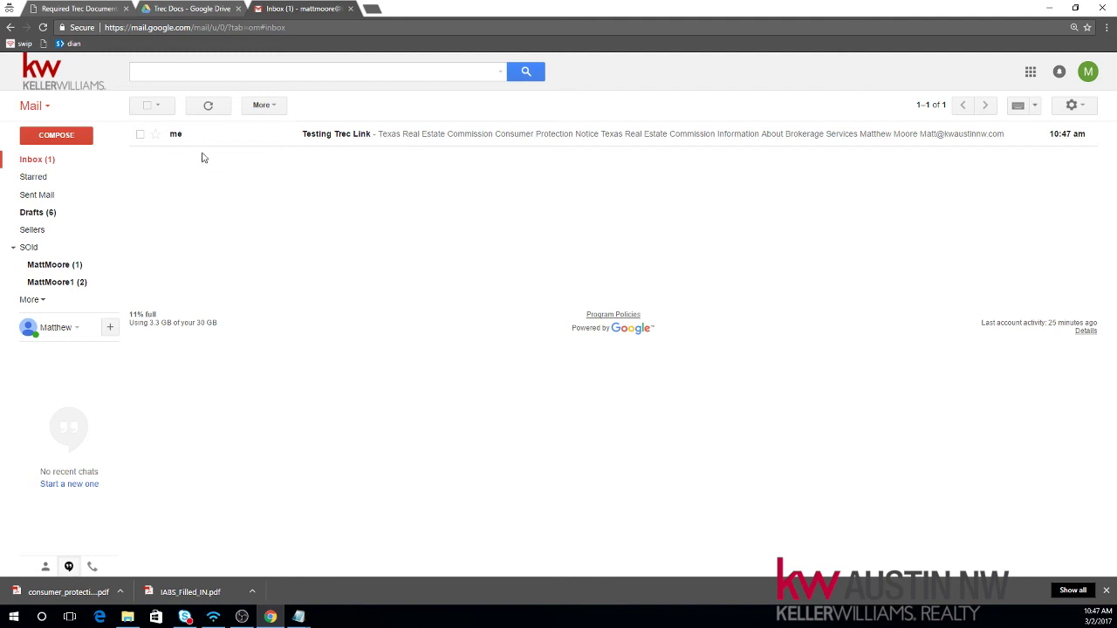
pyautogui.click(330, 137)
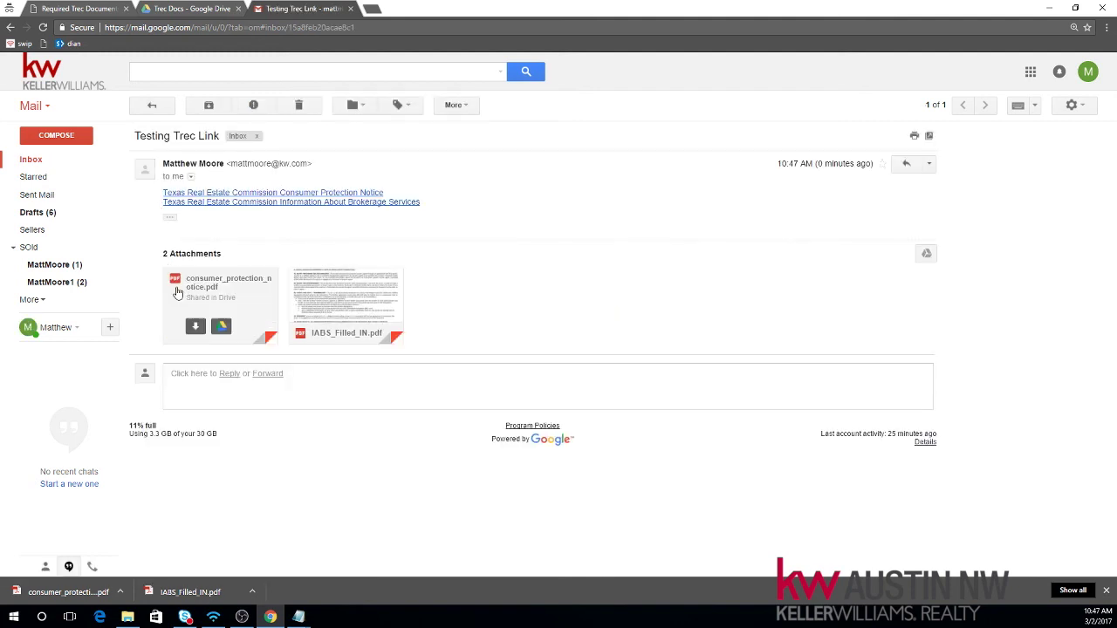
pyautogui.moveTo(172, 276)
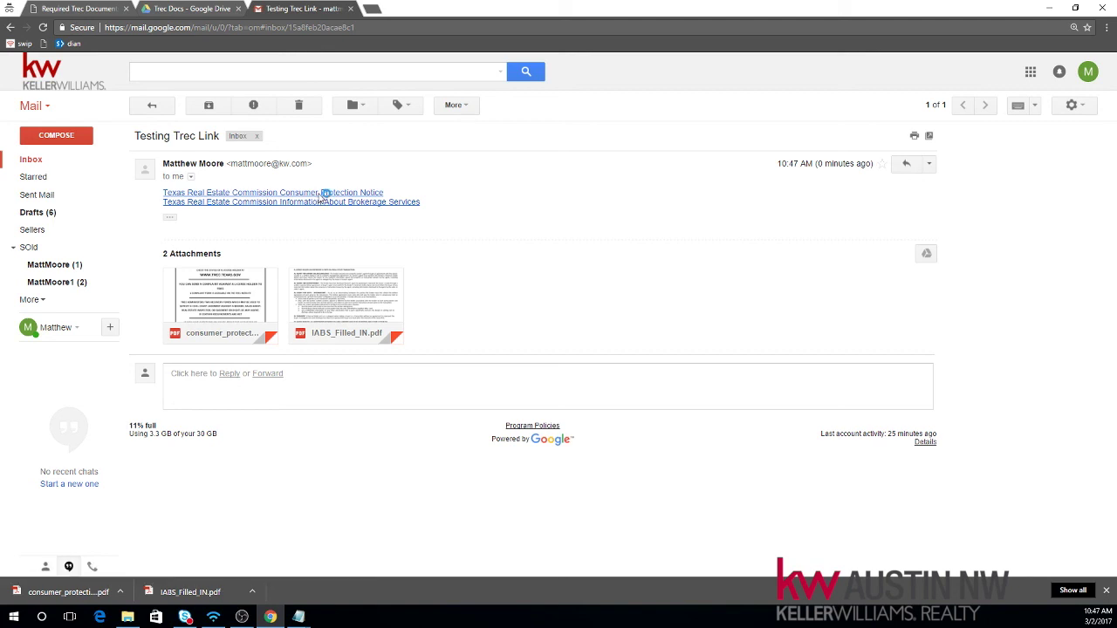
pyautogui.click(319, 194)
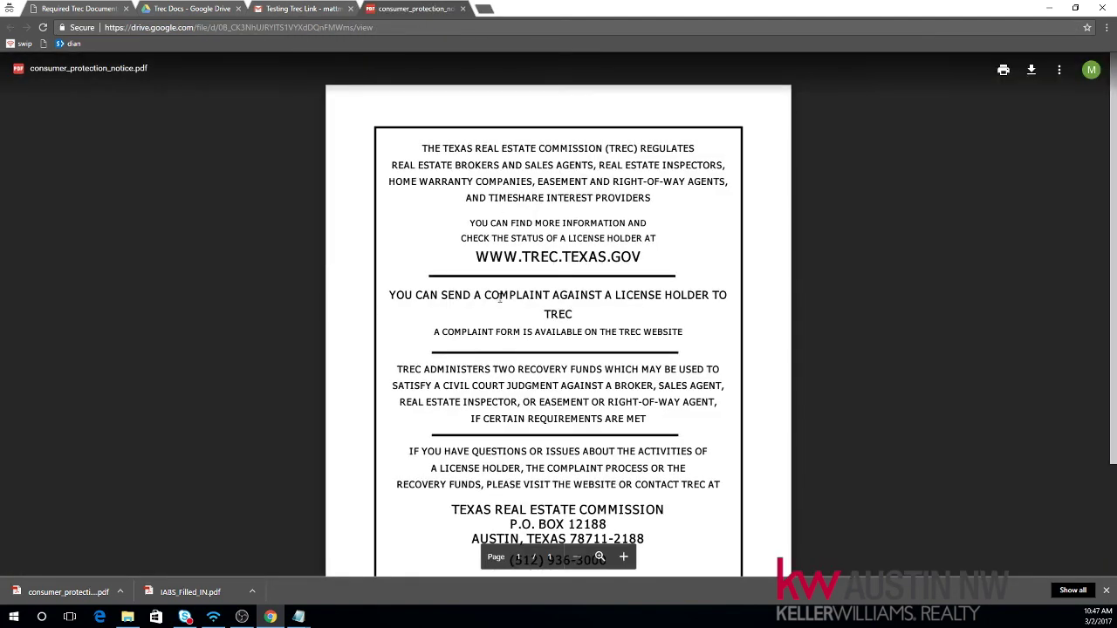
pyautogui.scroll(-2, 608, 353)
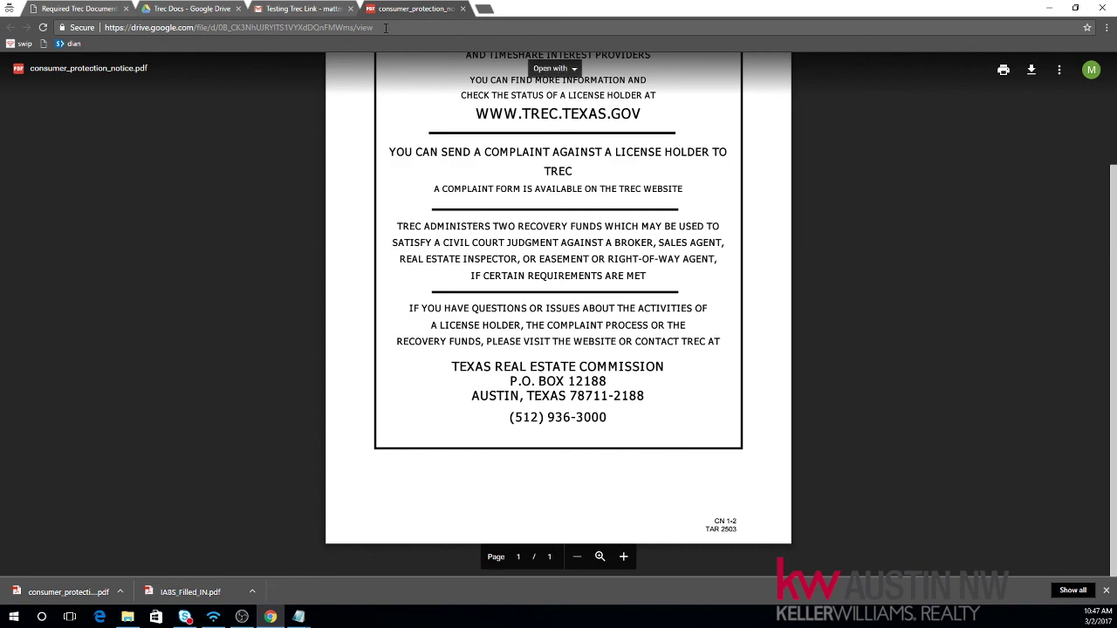
pyautogui.click(314, 8)
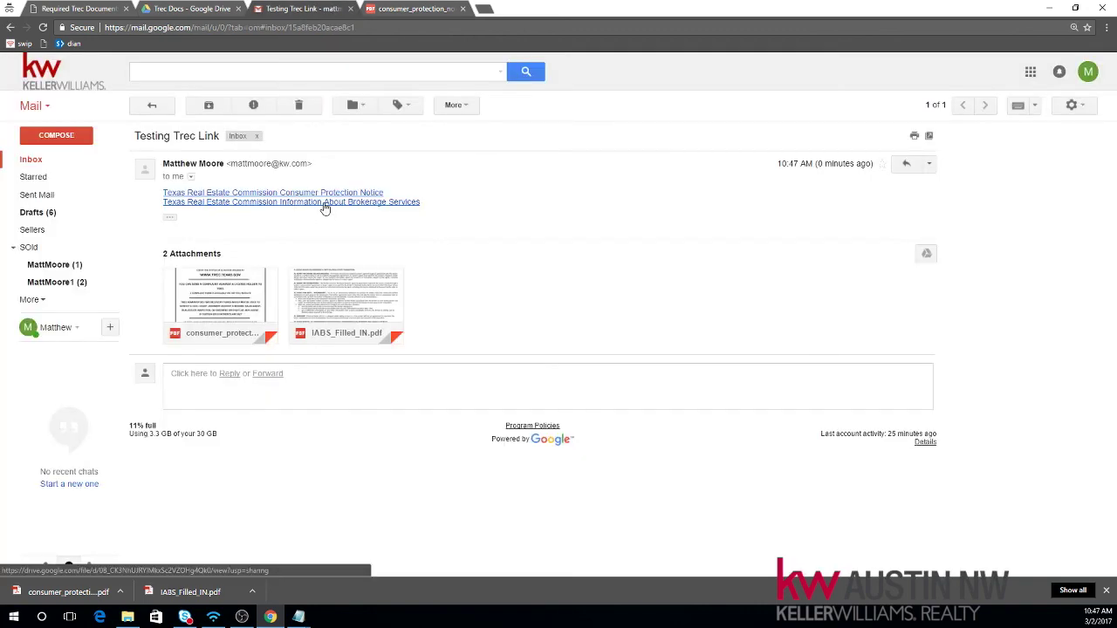
pyautogui.click(325, 205)
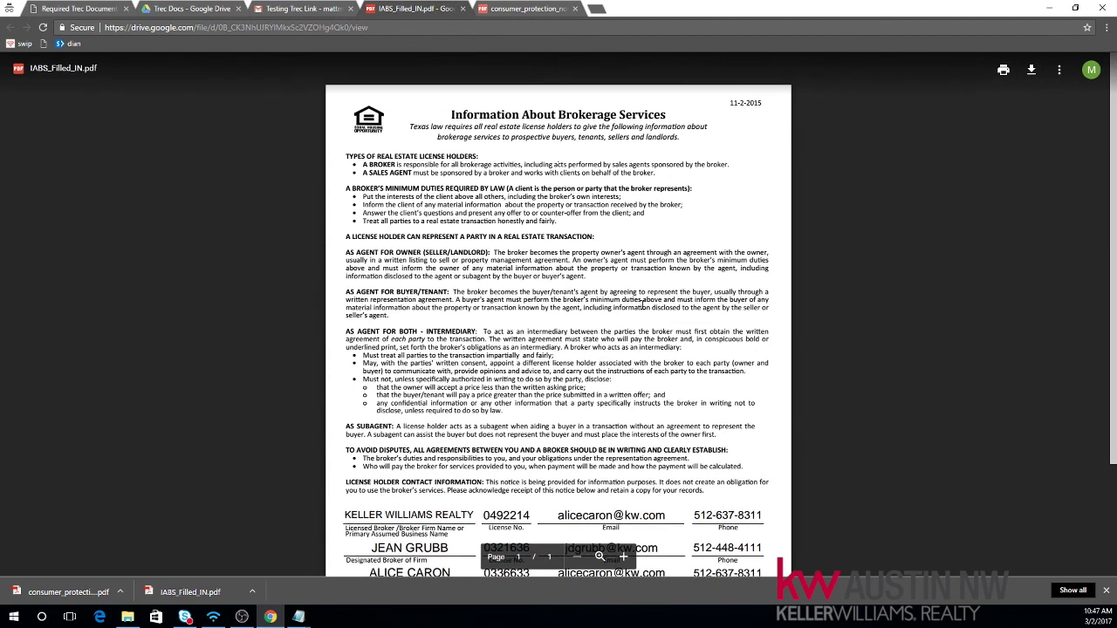
pyautogui.click(575, 8)
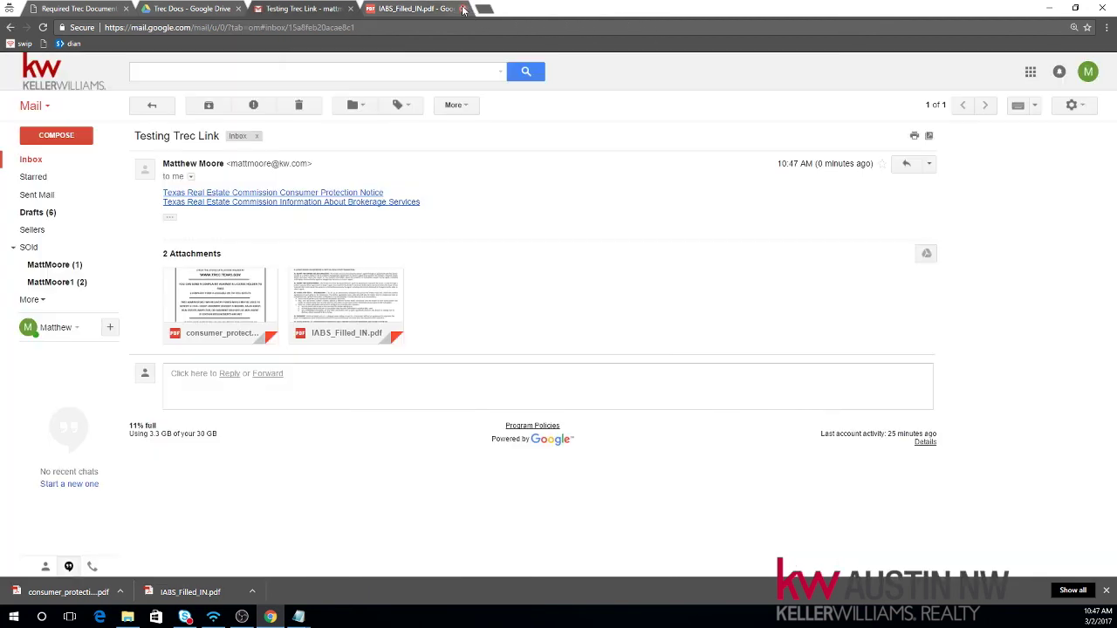
pyautogui.click(464, 9)
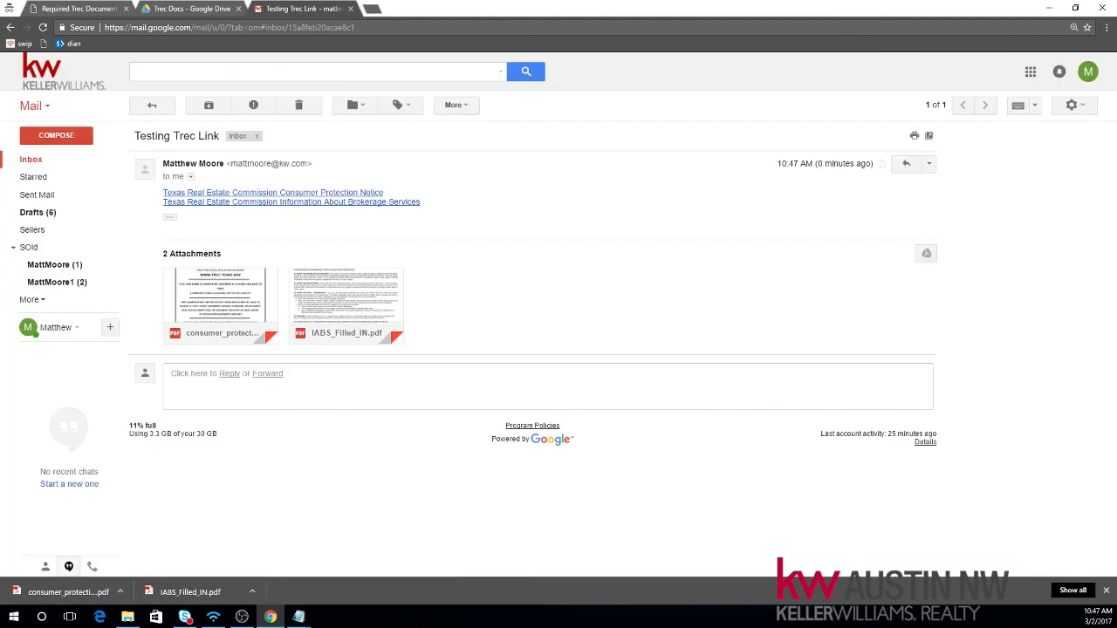